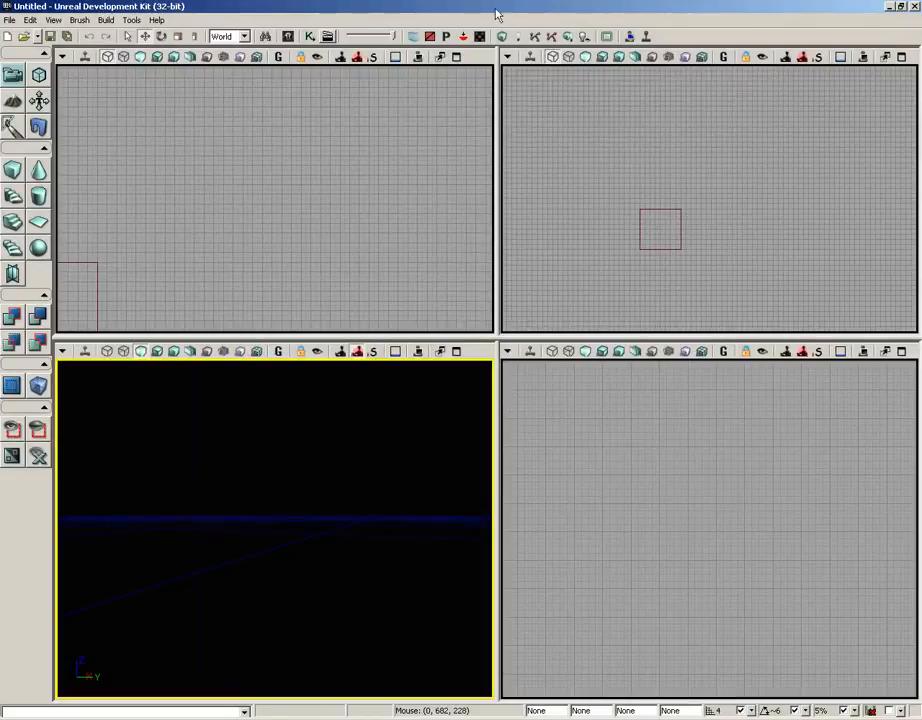
Open the Content Browser and view the fire_2x2 texture from the ParticleDemo package in its texture properties
left_click(289, 36)
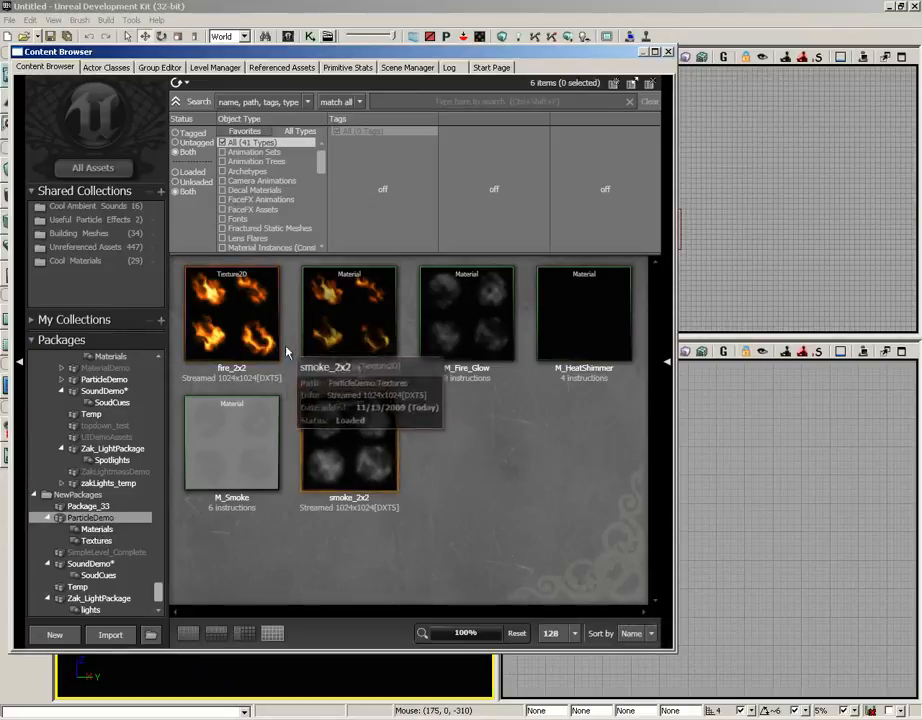
double_click(238, 322)
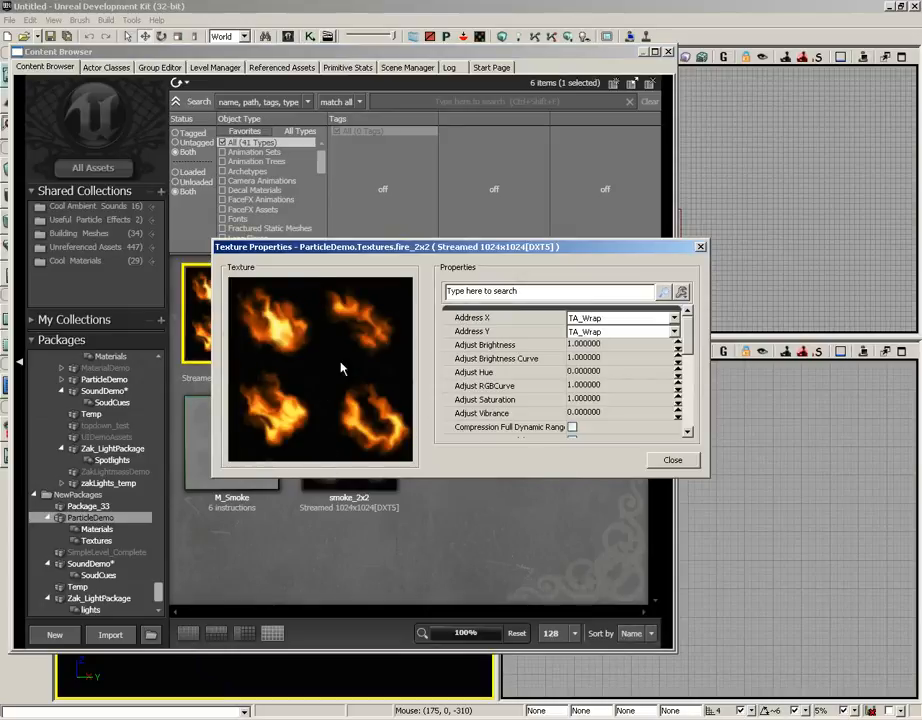
left_click(702, 248)
View the smoke_2x2 texture in its texture properties, and close them
left_click(372, 308)
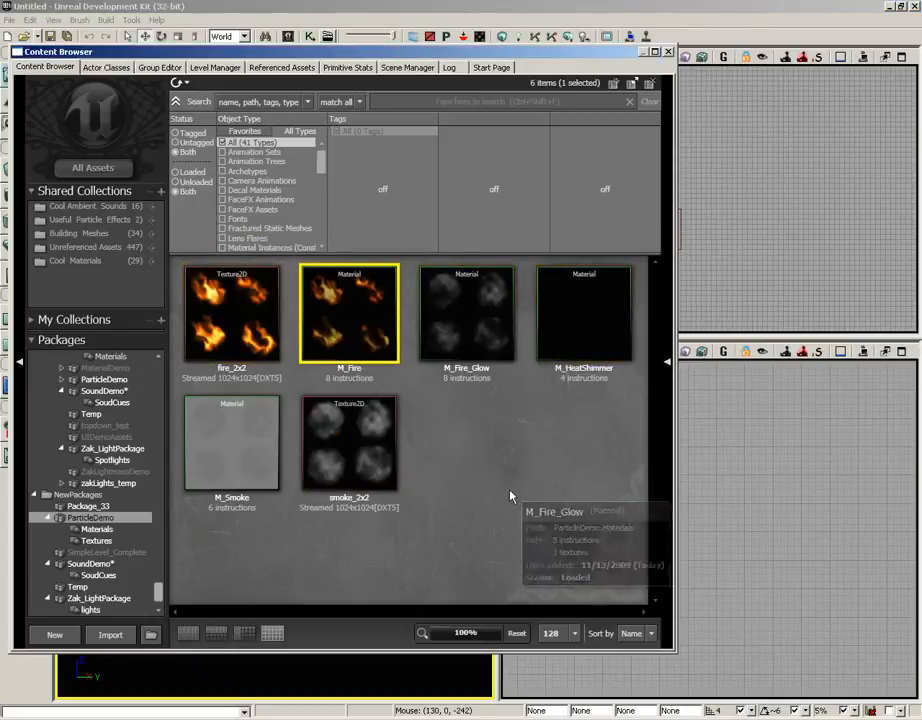
left_click(362, 420)
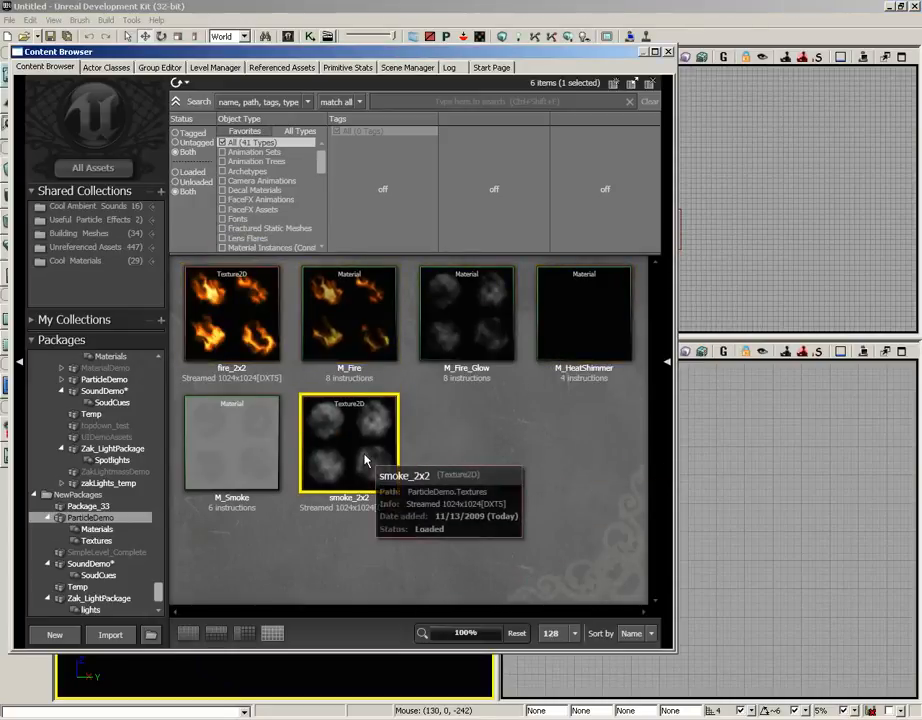
double_click(365, 405)
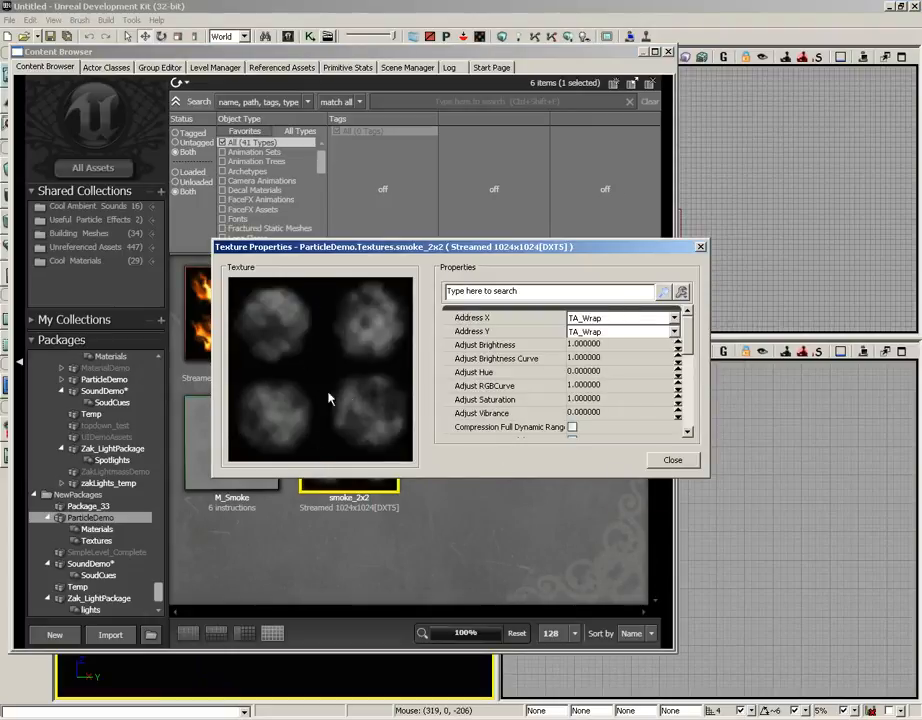
left_click(701, 248)
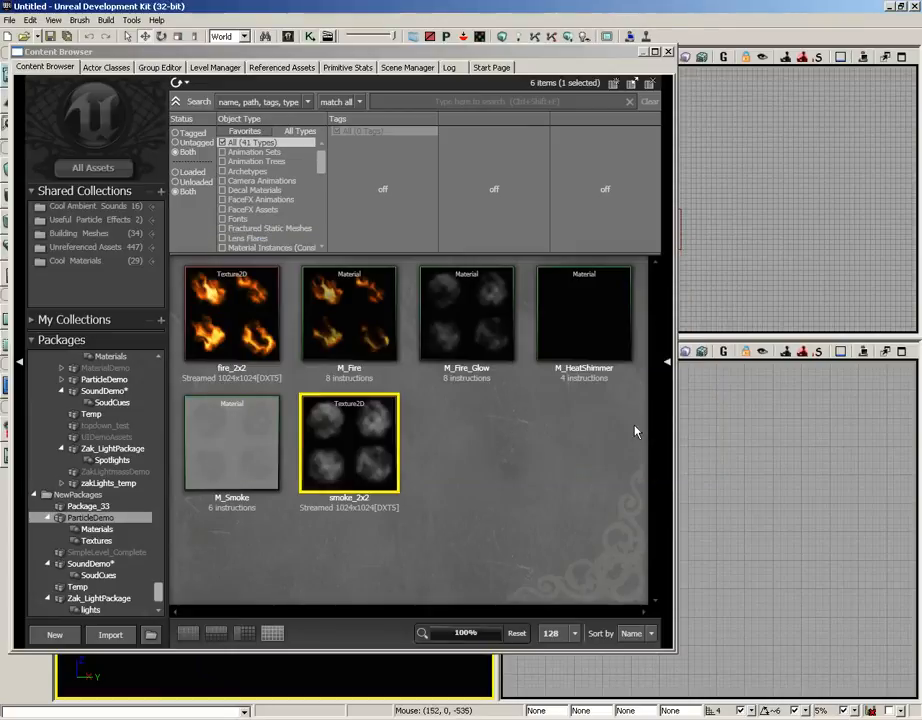
Open the M_Fire material in the Material Editor and preview it on an angled plane
left_click(350, 334)
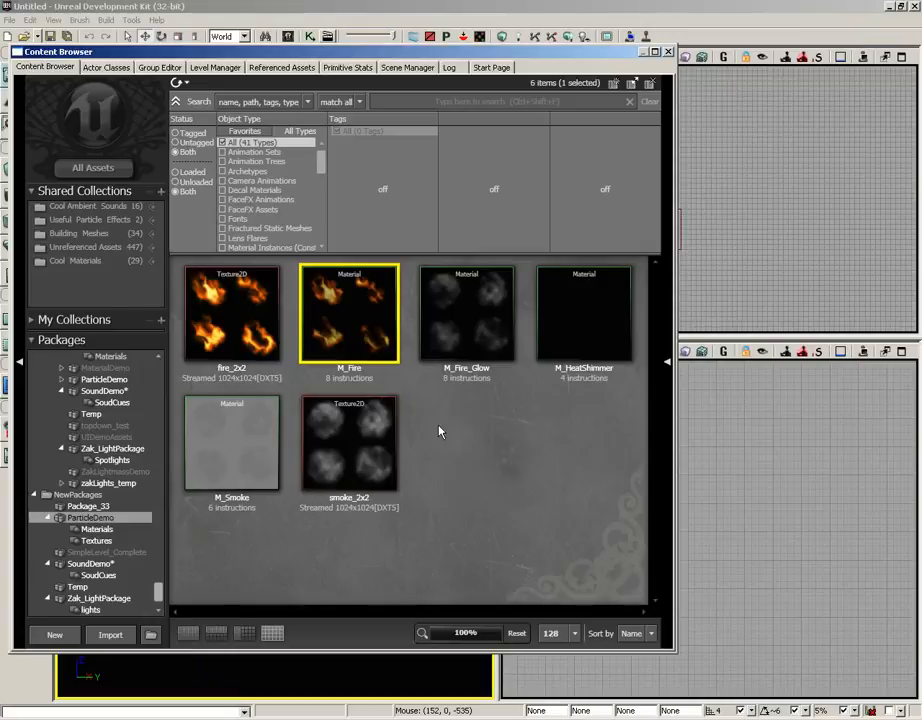
double_click(362, 325)
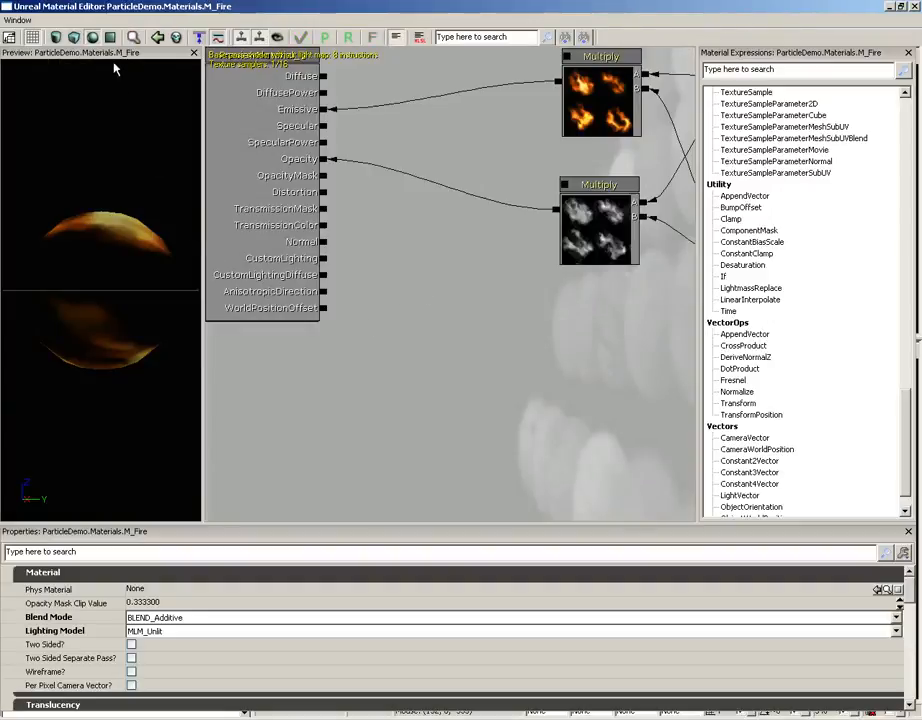
left_click(112, 40)
left_click_drag(132, 256, 88, 303)
Examine M_Fire's usage flags for particle sprites and particle SubUV, widening the property name column to read them in full
left_click_drag(429, 249, 475, 281)
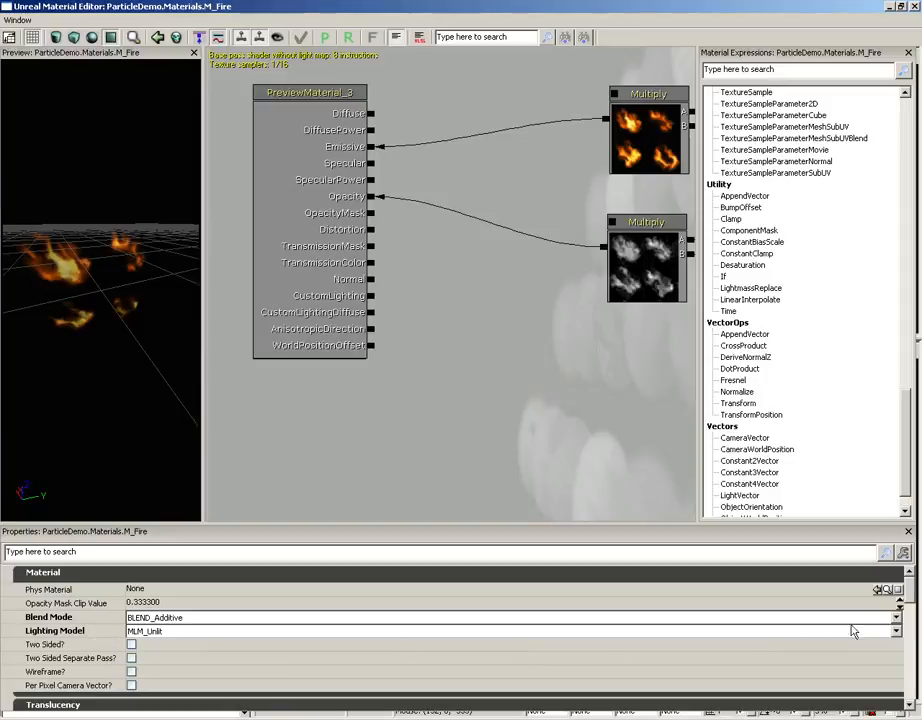
left_click_drag(907, 597, 908, 647)
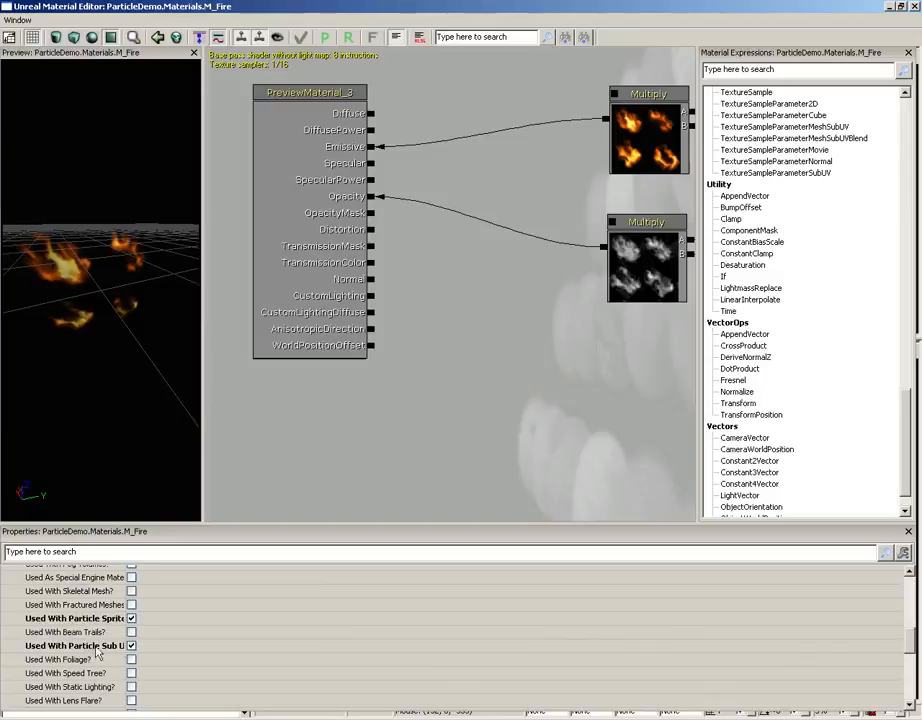
left_click_drag(128, 633, 155, 640)
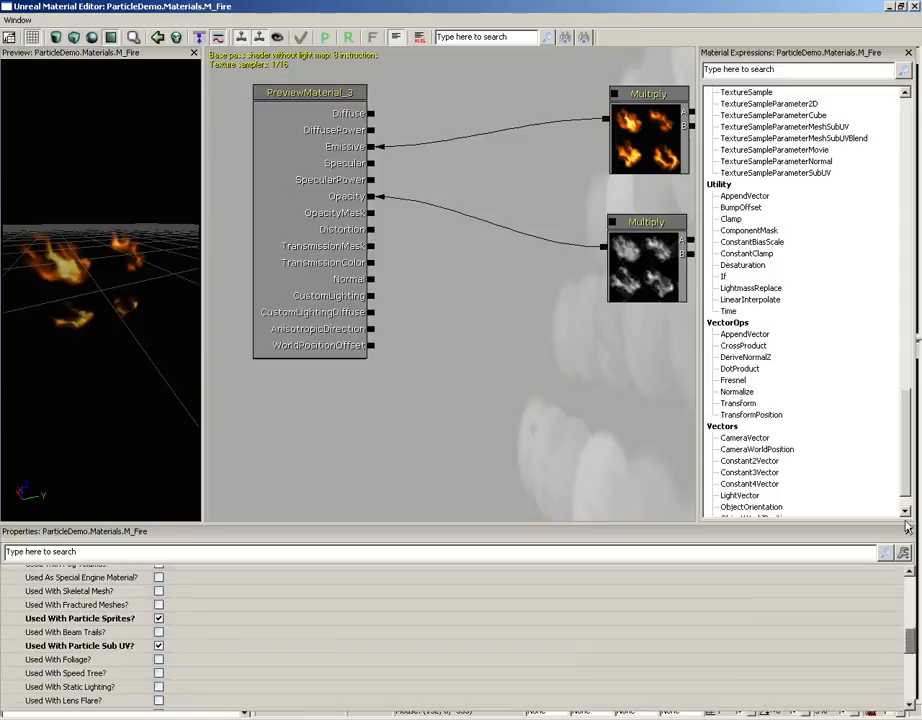
Examine how M_Fire's Particle SubUV and Vertex Color nodes feed the Multiply nodes for Emissive and Opacity, and close the material
left_click_drag(655, 380, 383, 401)
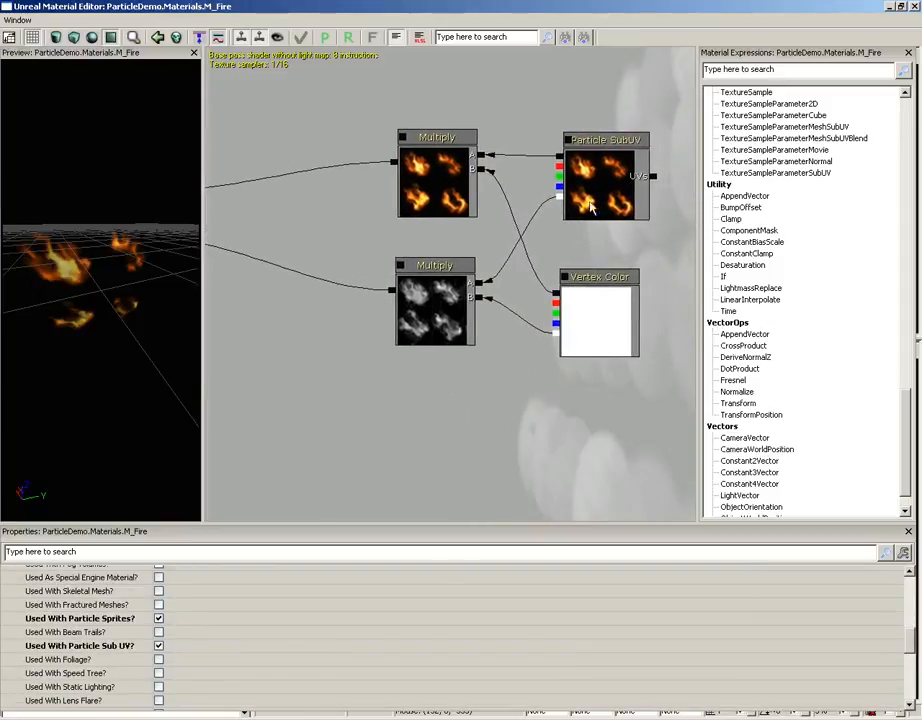
left_click(607, 193)
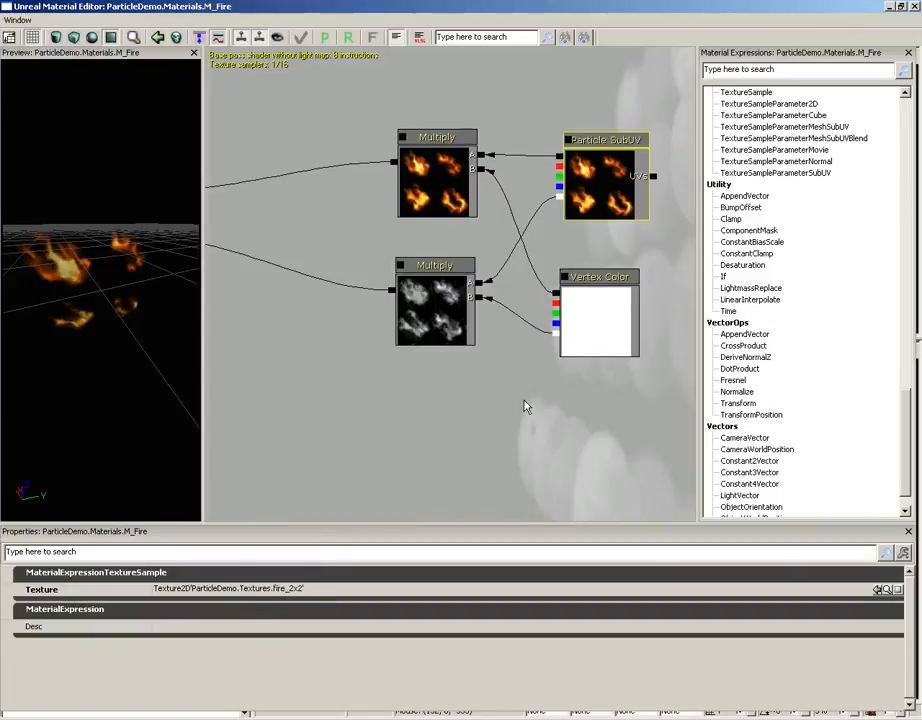
left_click(594, 302)
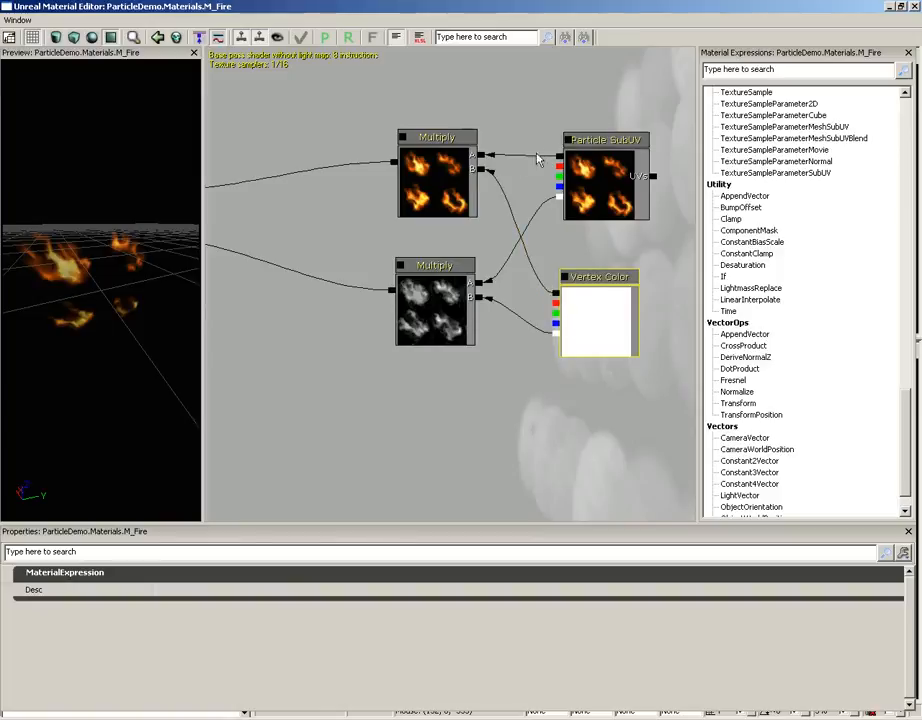
left_click(451, 163)
left_click(586, 202)
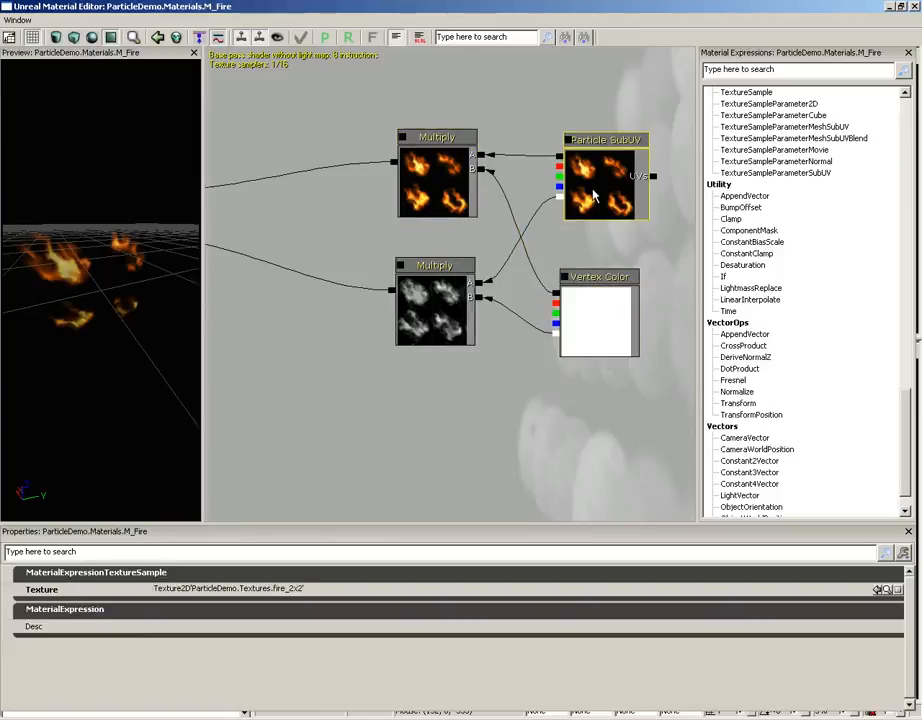
left_click(449, 310)
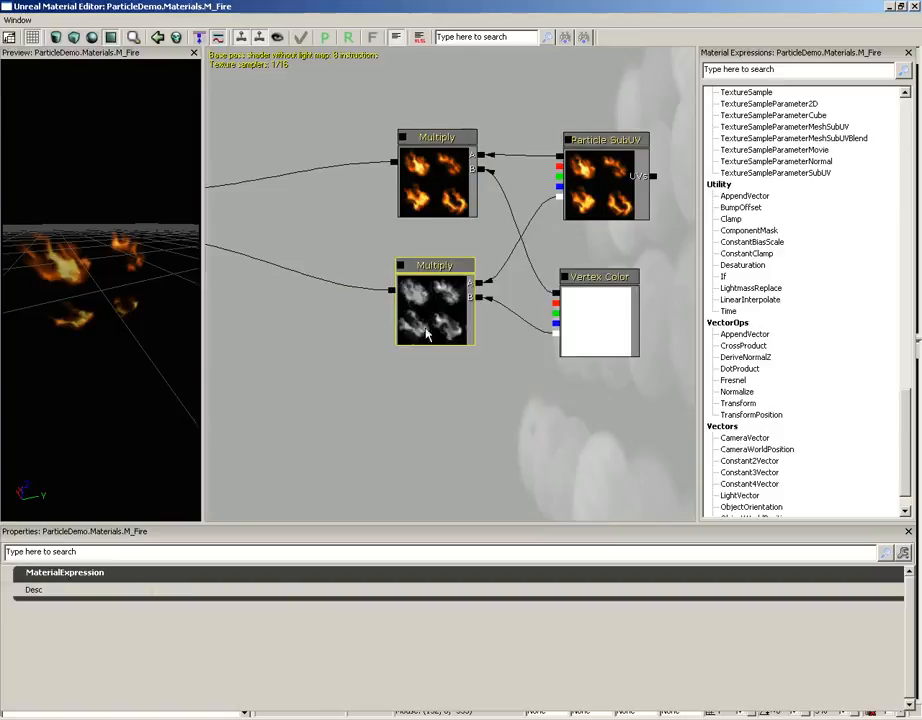
left_click_drag(324, 372, 486, 395)
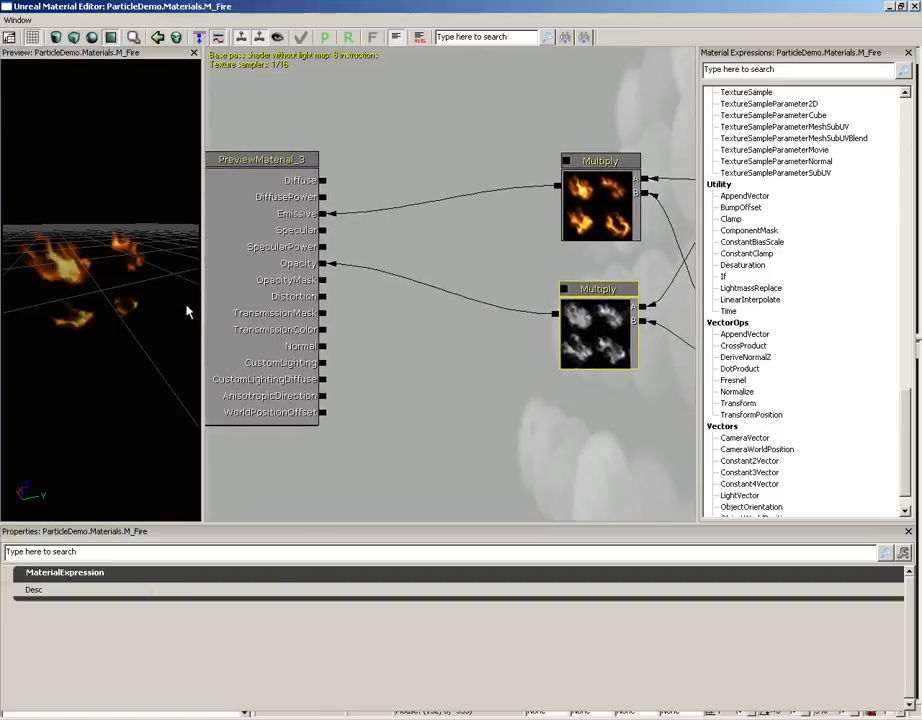
left_click_drag(186, 312, 127, 298)
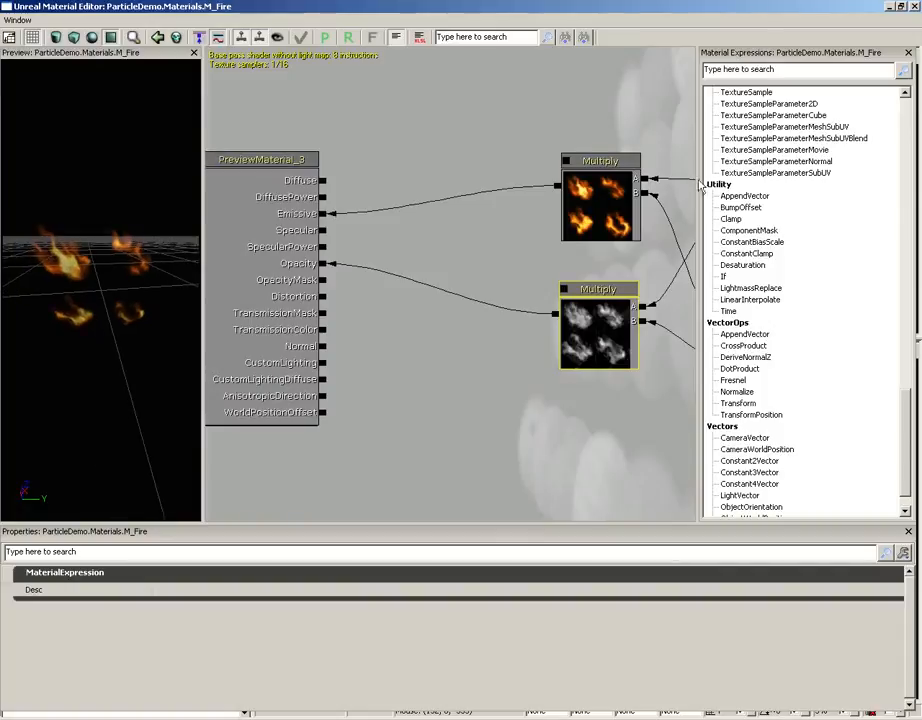
left_click(914, 6)
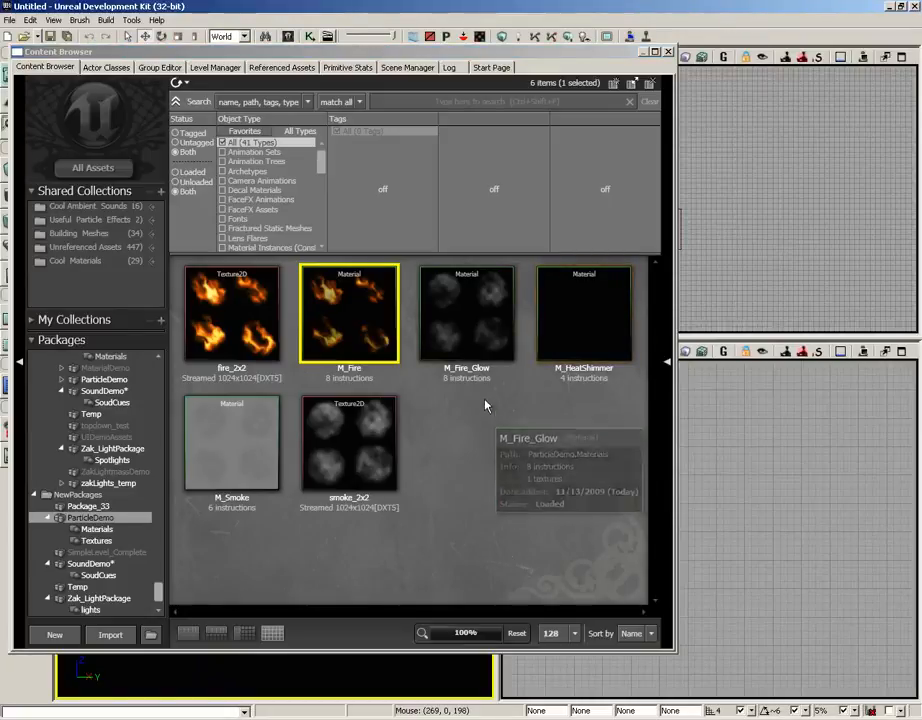
Open the M_Fire_Glow material, check which texture its Particle SubUV node uses, and close the material
double_click(479, 320)
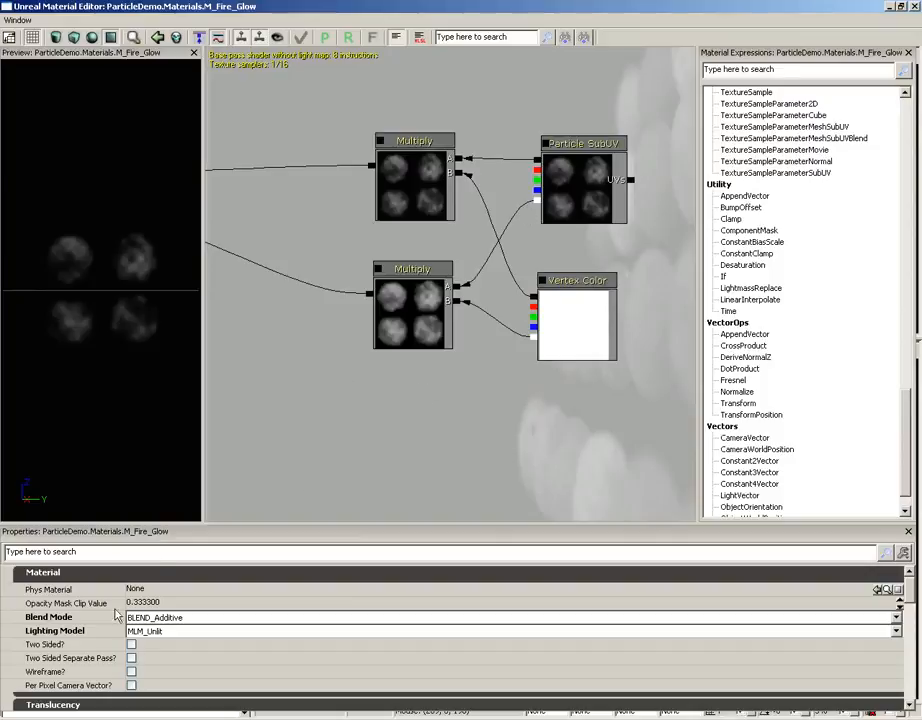
left_click(604, 203)
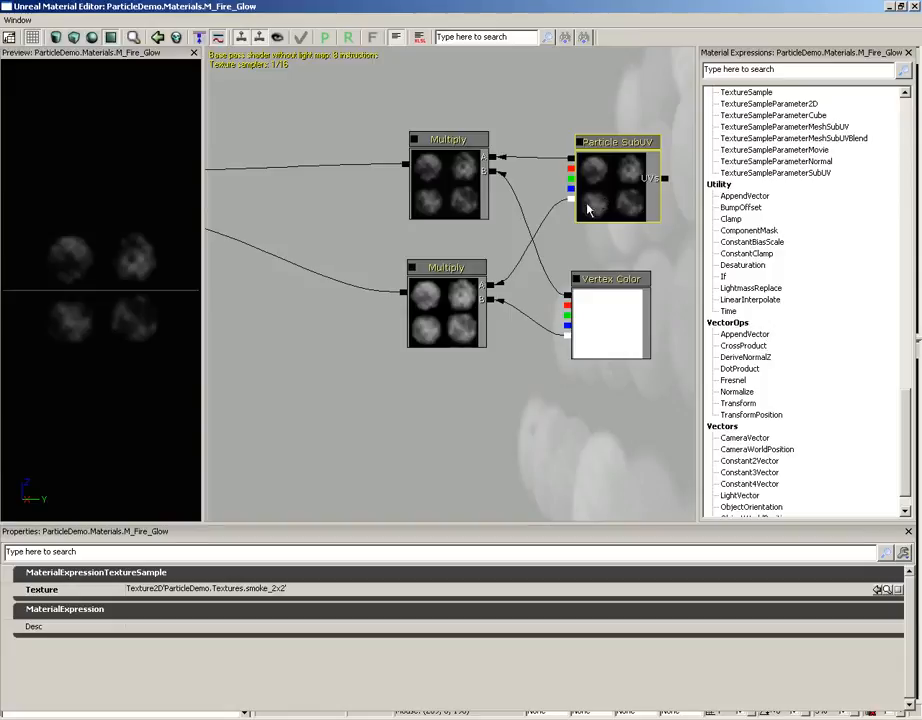
left_click(914, 6)
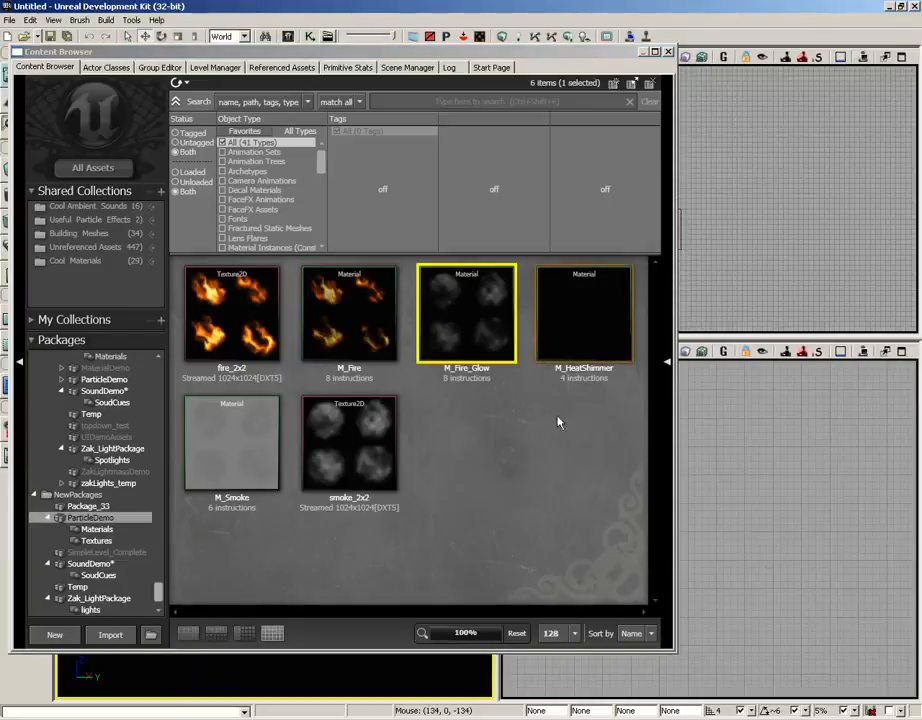
Open the M_Smoke material and review its blend mode options and particle usage flags
left_click(258, 462)
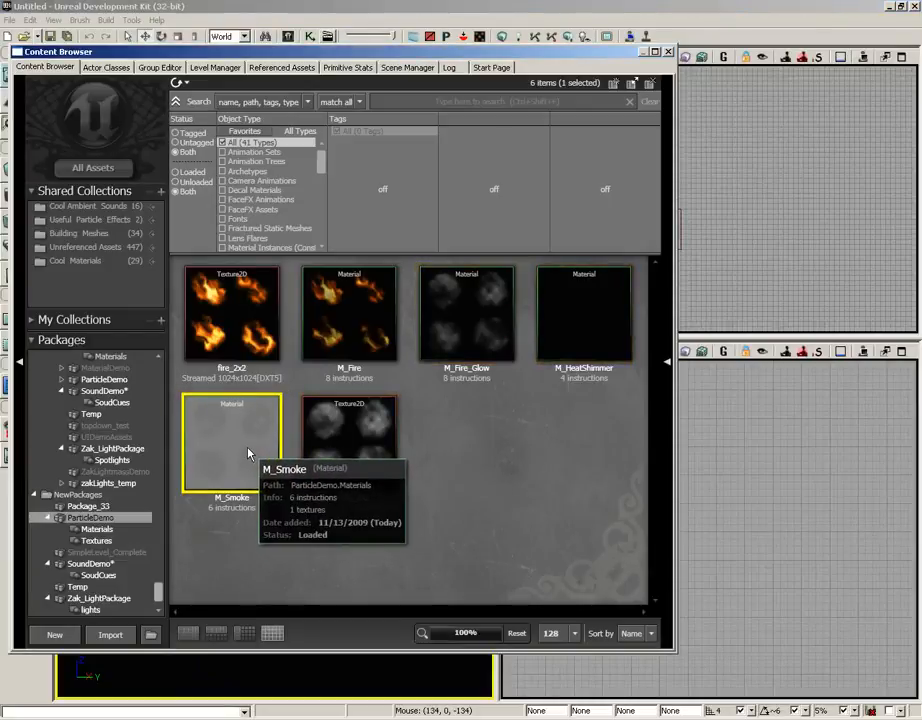
double_click(250, 457)
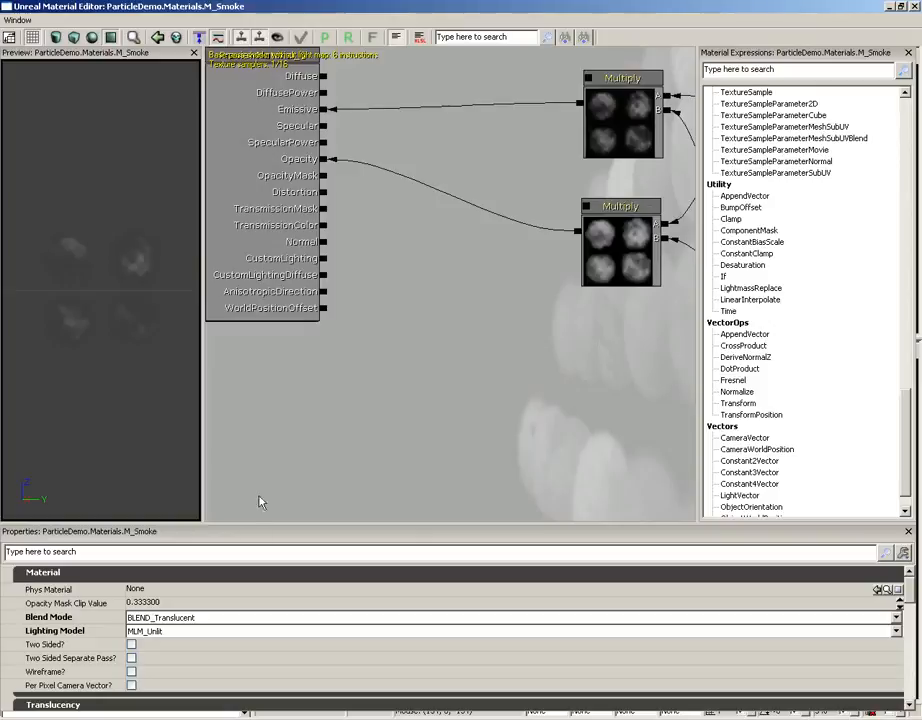
left_click(168, 620)
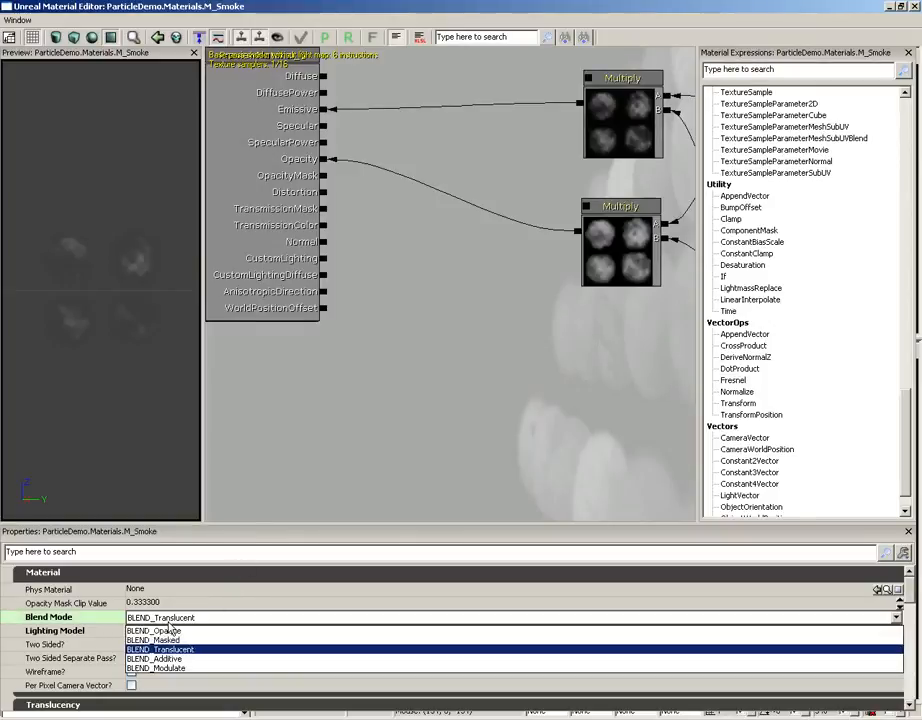
left_click(180, 621)
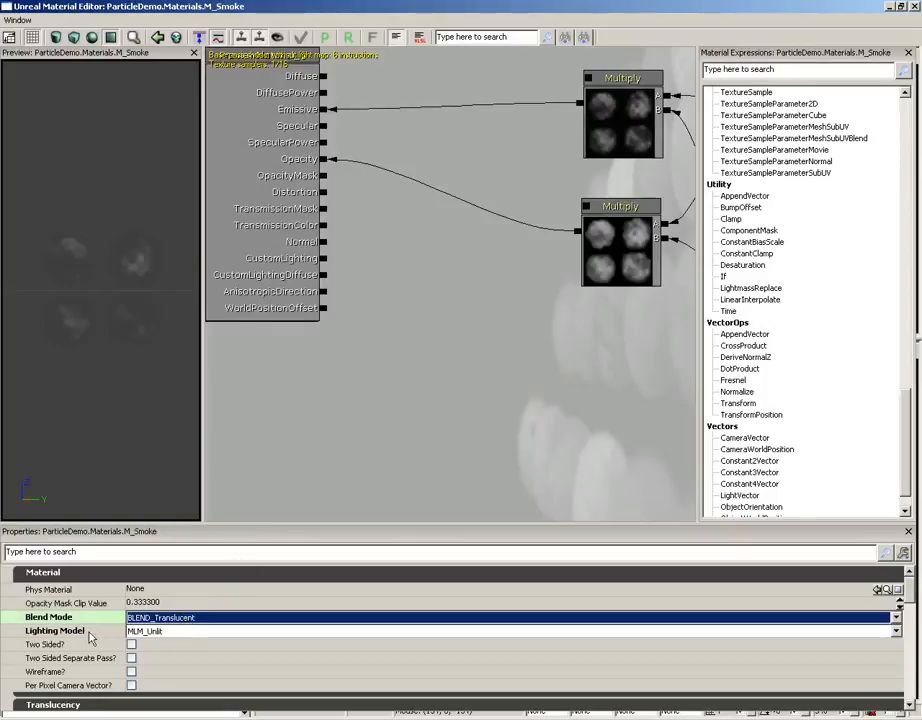
left_click(378, 464)
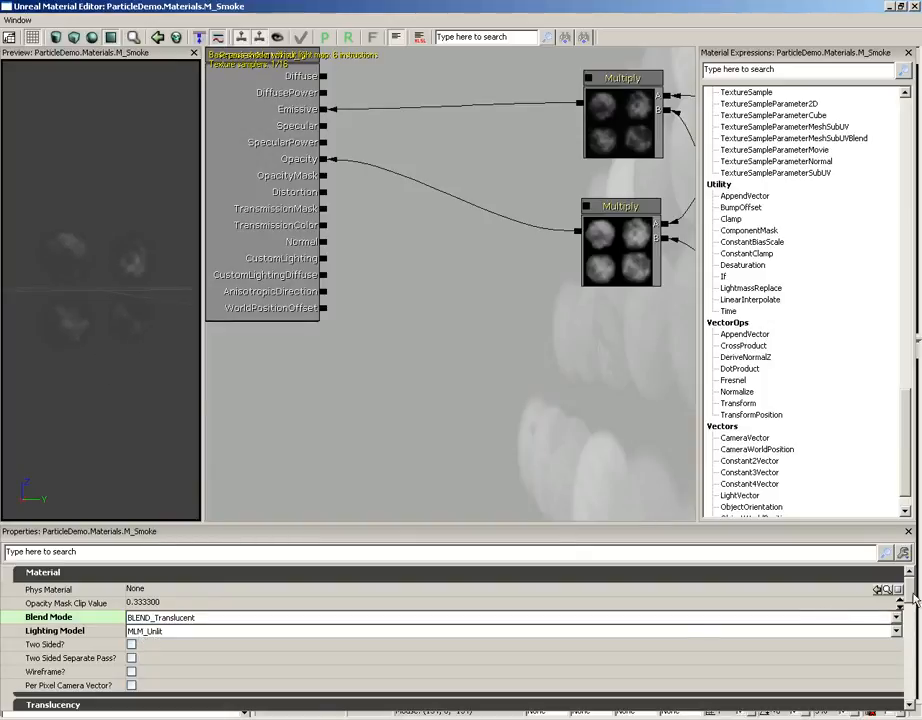
scroll(396, 630, "down", 10)
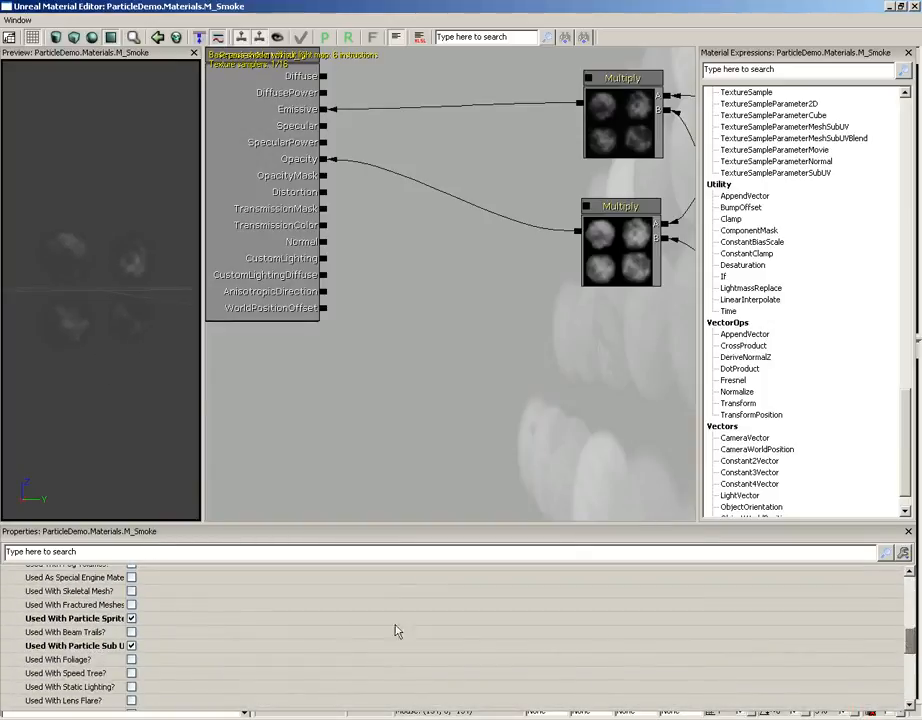
left_click_drag(125, 629, 175, 633)
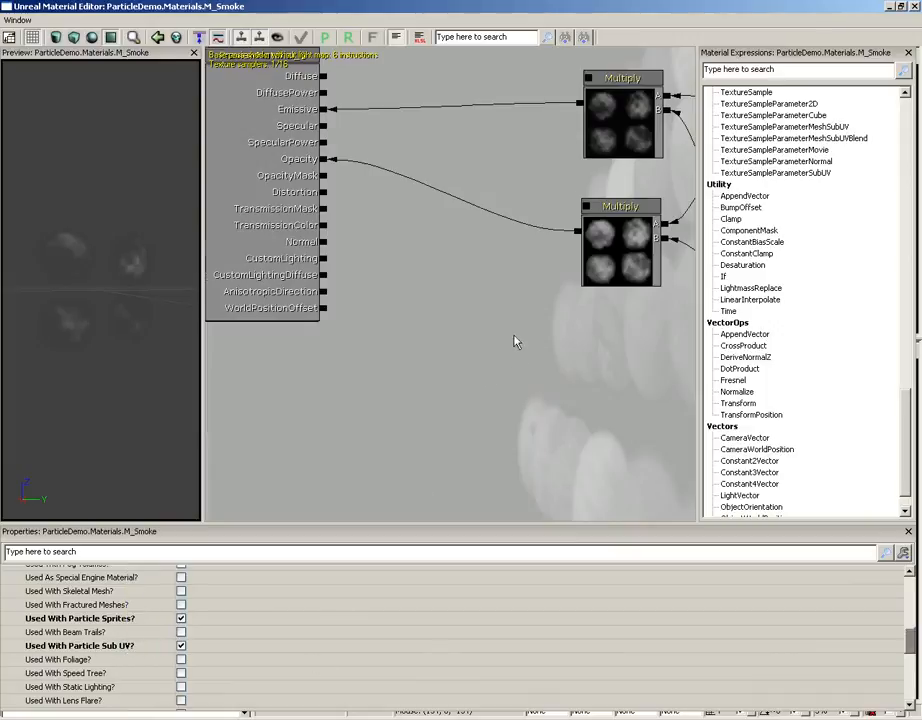
Inspect M_Smoke's Particle SubUV texture and its Multiply connections to Emissive and Opacity, and close the material
left_click_drag(514, 342, 318, 414)
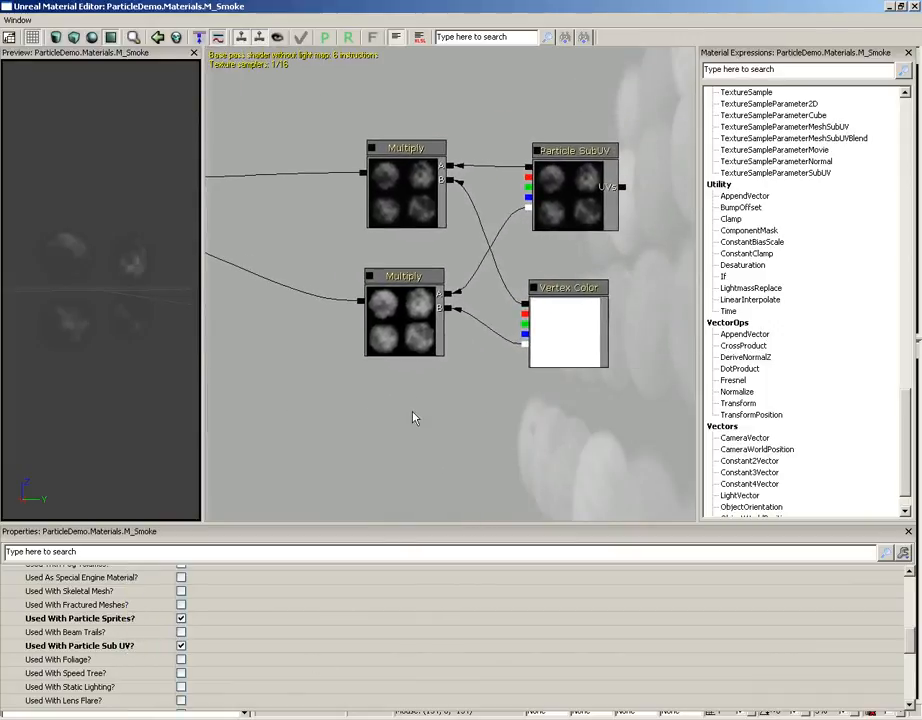
left_click(562, 174)
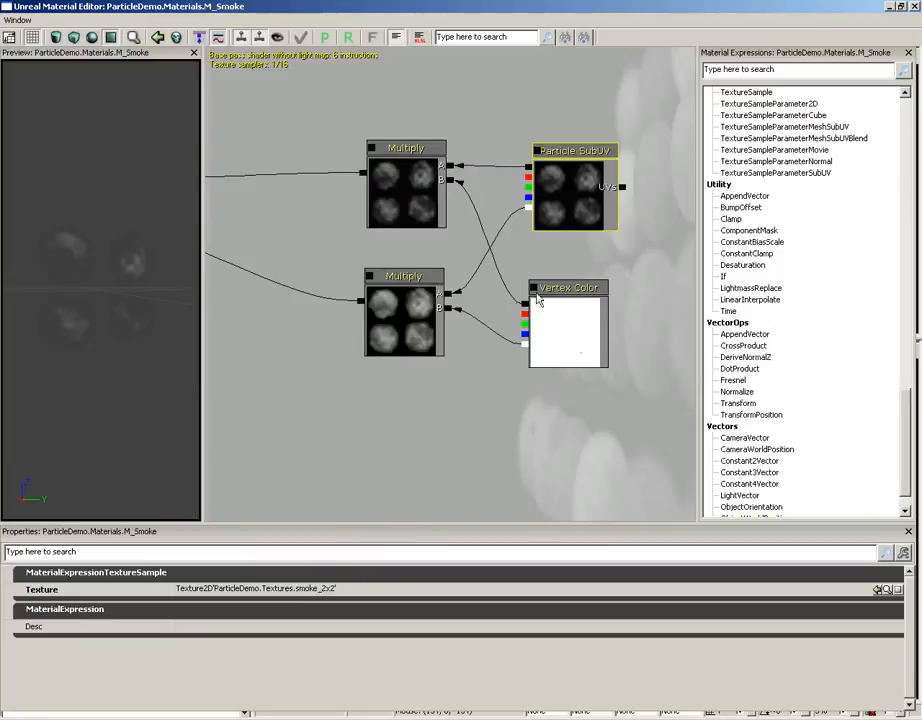
left_click_drag(441, 388, 588, 375)
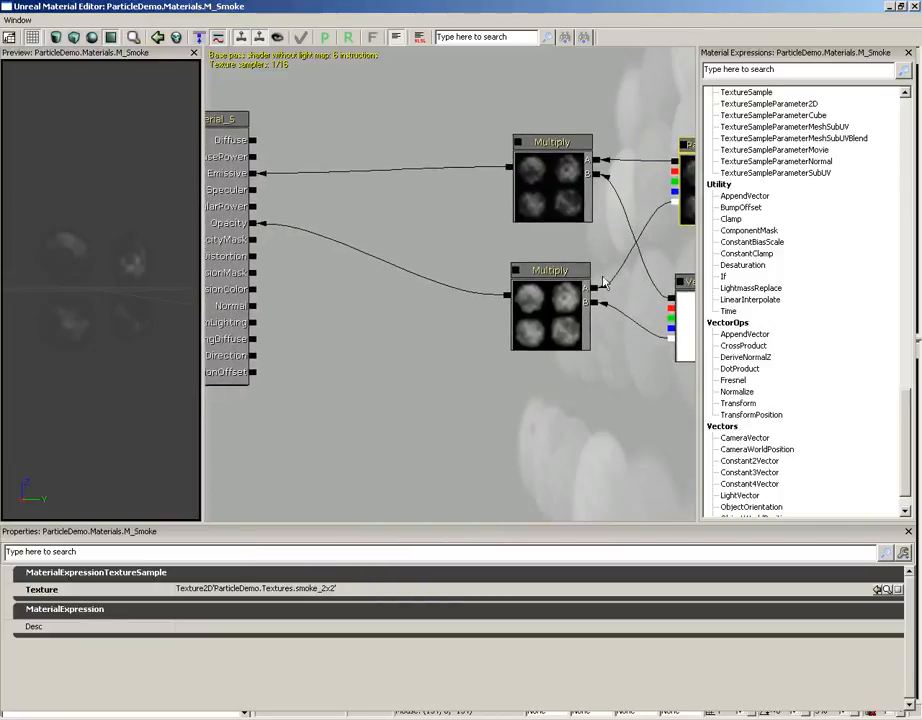
left_click_drag(232, 243, 292, 266)
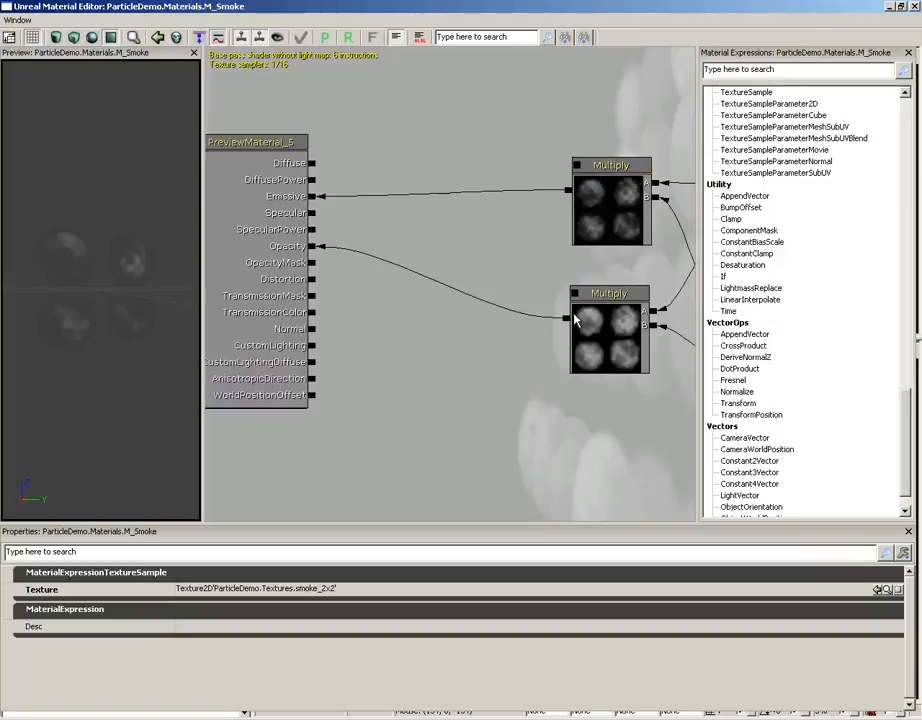
left_click_drag(570, 383, 455, 362)
left_click_drag(394, 347, 520, 372)
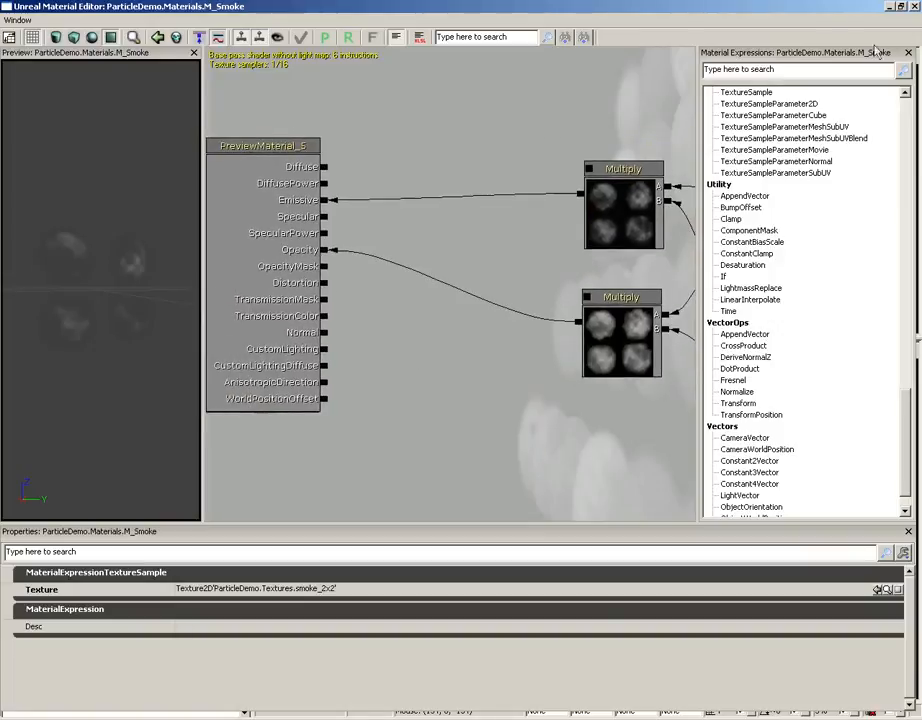
left_click(913, 6)
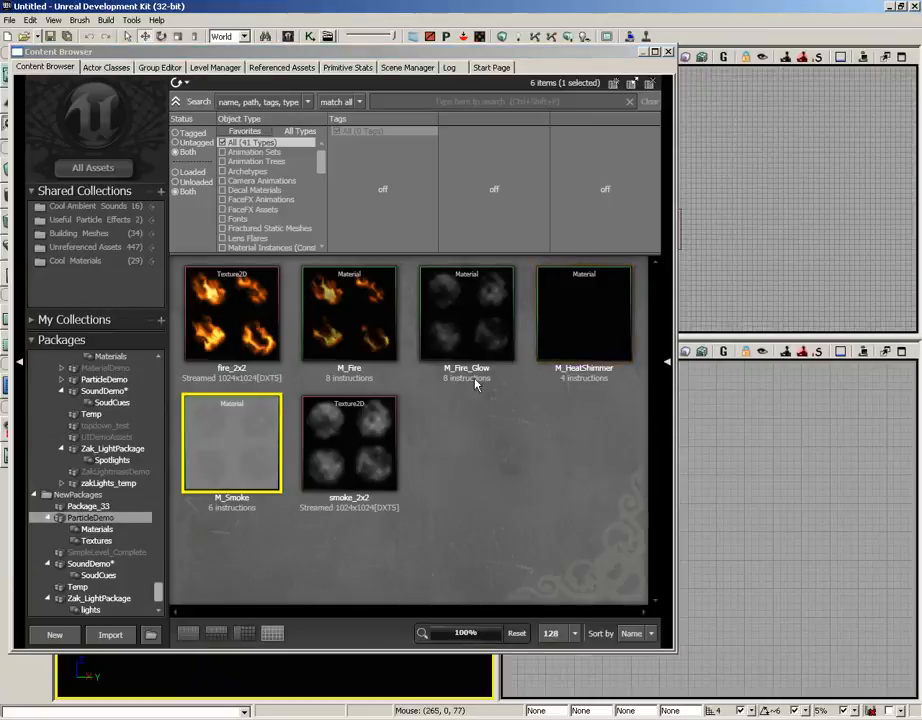
Open the M_HeatShimmer material and look over its node network
left_click(583, 325)
double_click(583, 325)
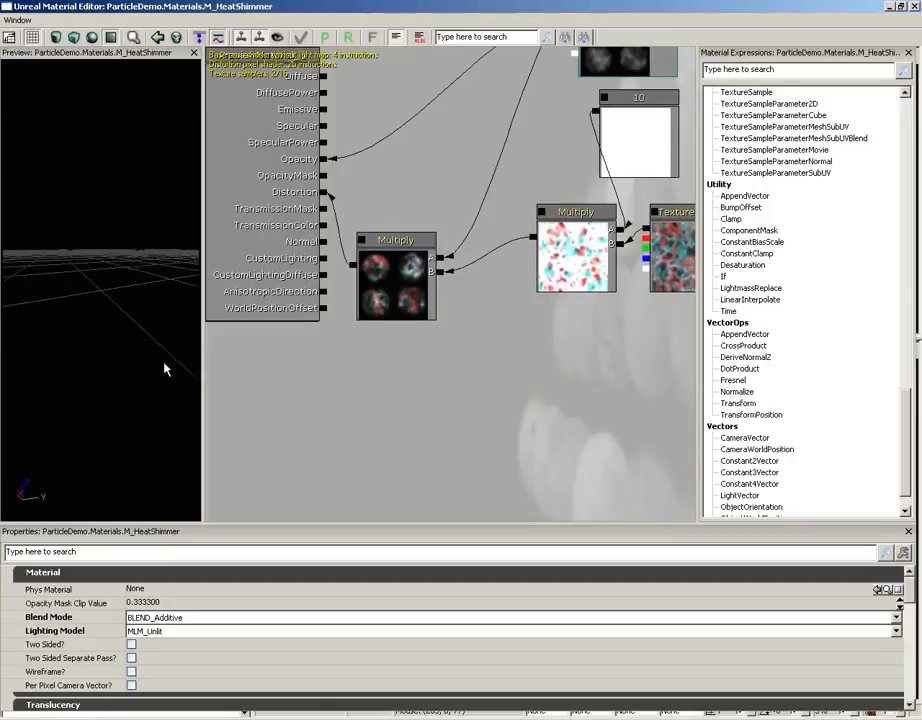
left_click_drag(364, 291, 322, 352)
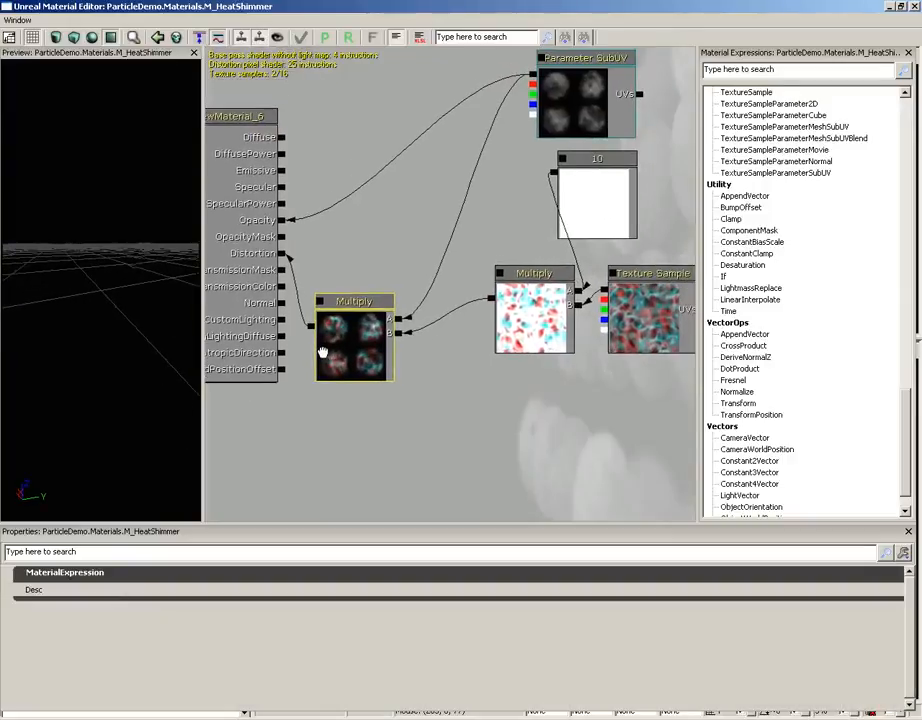
Set the constant that multiplies the distortion texture to 100 and check the effect in the material preview
left_click(594, 195)
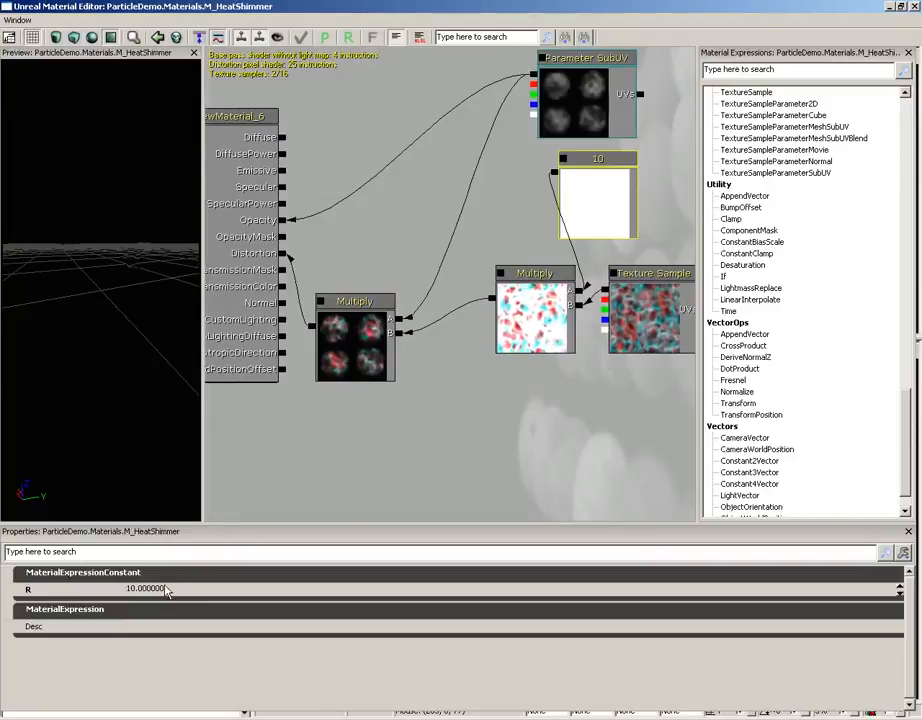
left_click(170, 588)
type("100")
key("Return")
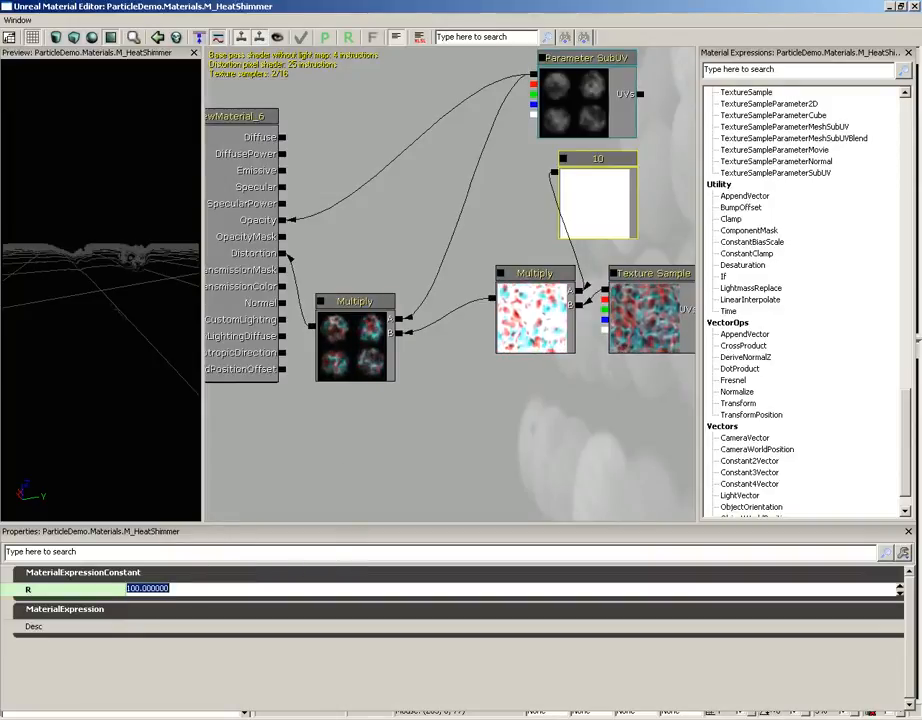
left_click_drag(80, 270, 91, 221)
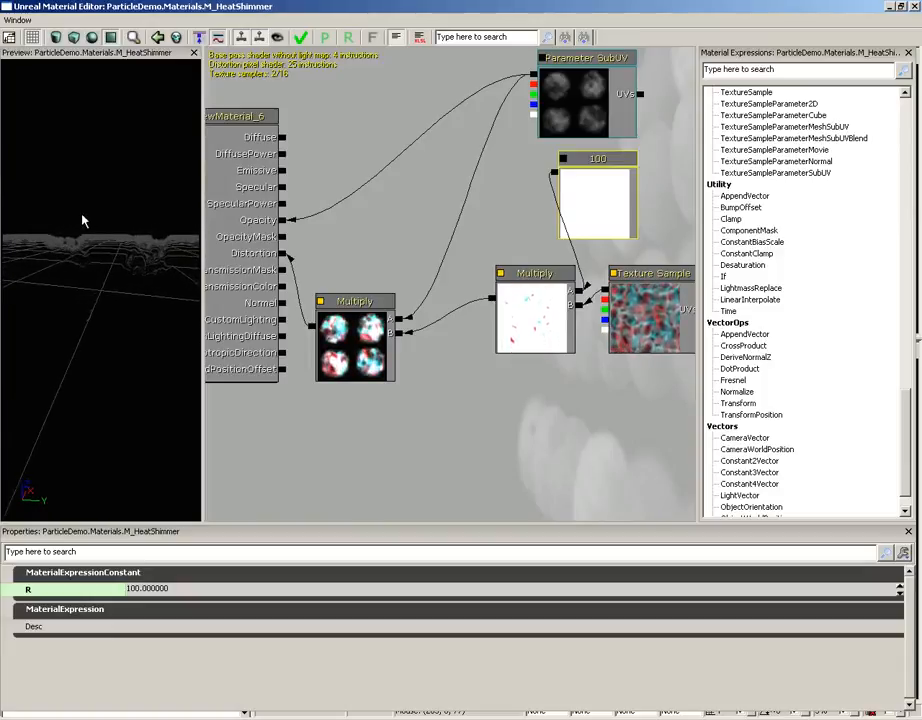
Check the textures used by M_HeatShimmer's Parameter SubUV and Texture Sample nodes and the Panner's X and Y speeds
left_click_drag(541, 346, 500, 407)
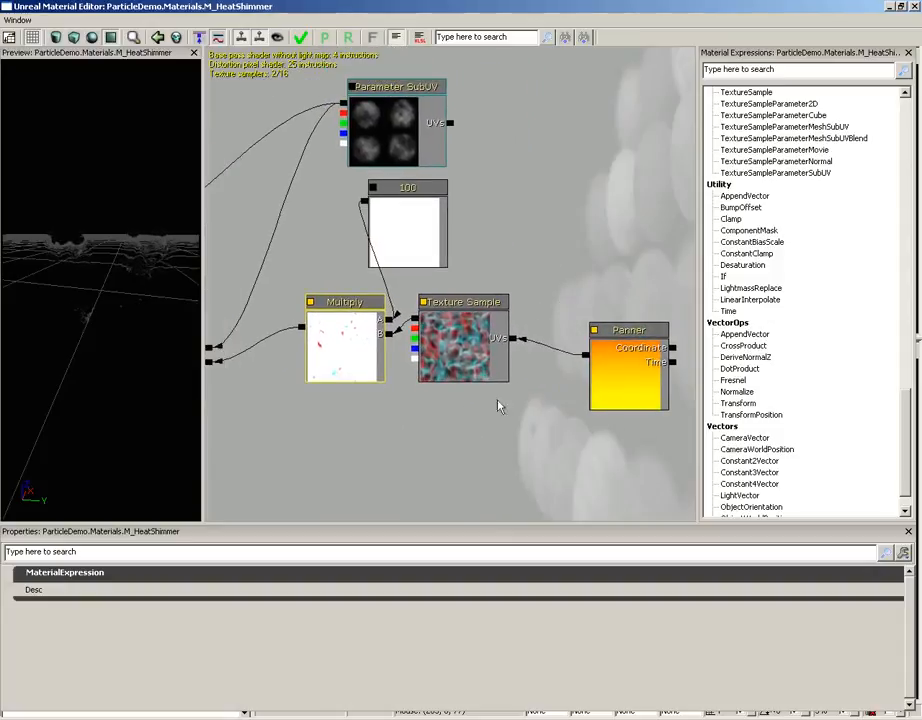
left_click(390, 128)
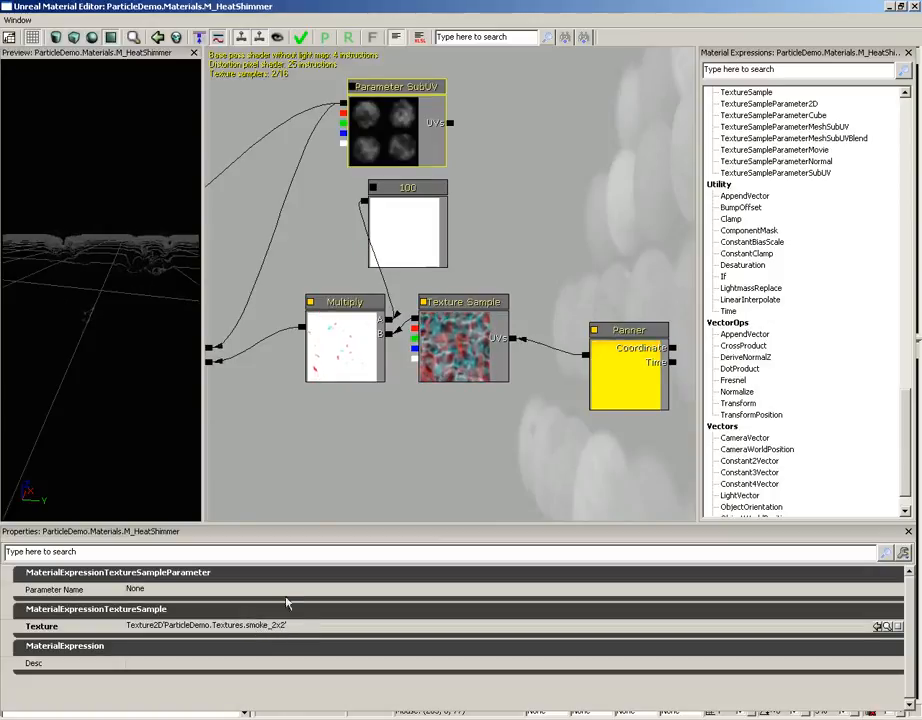
left_click_drag(333, 434, 341, 434)
left_click(463, 355)
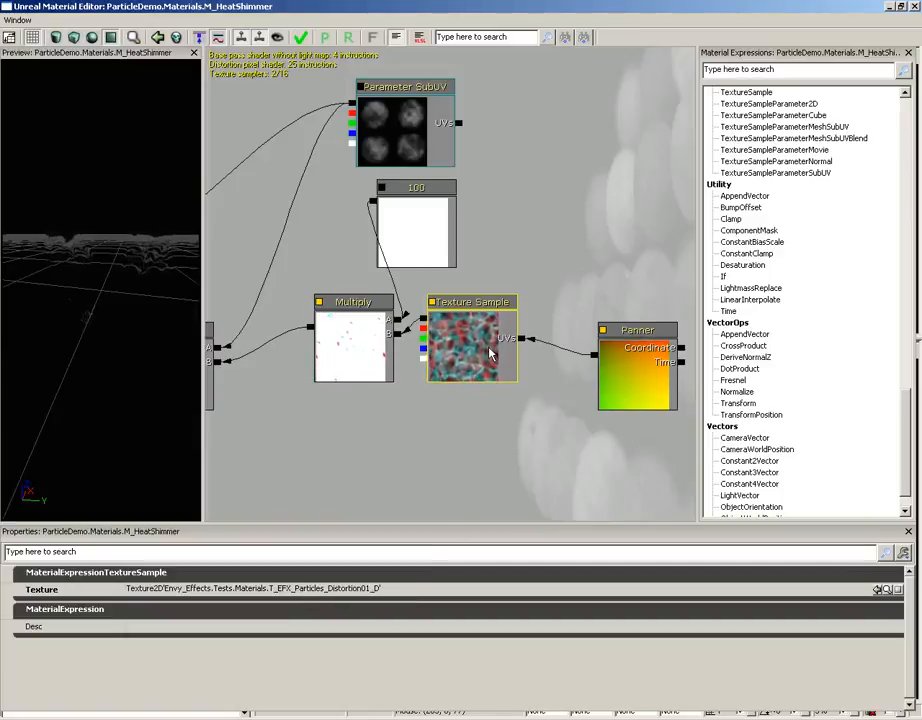
left_click(627, 366)
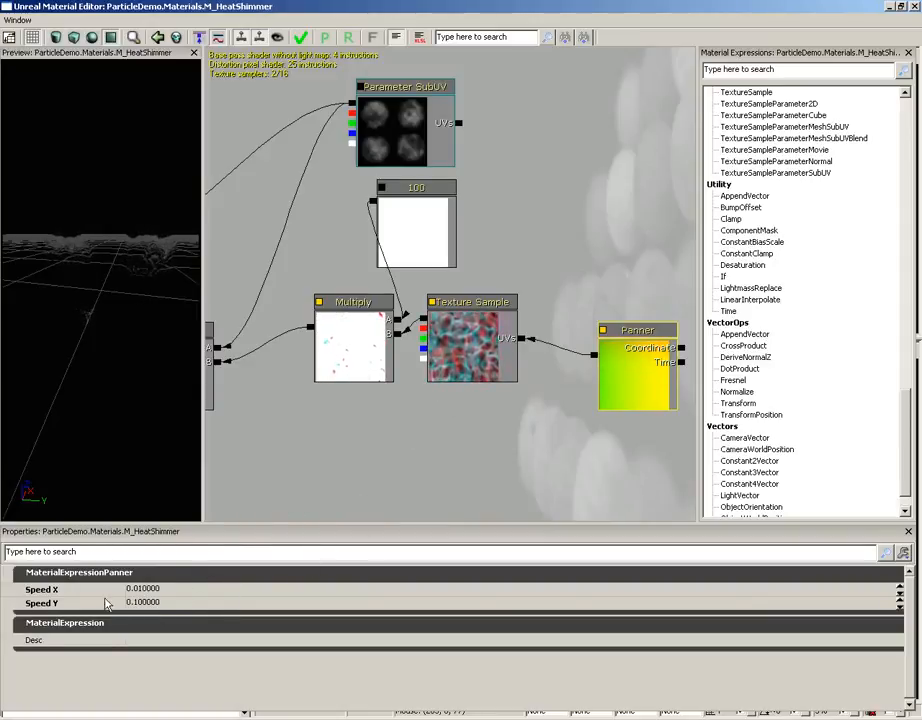
left_click(147, 605)
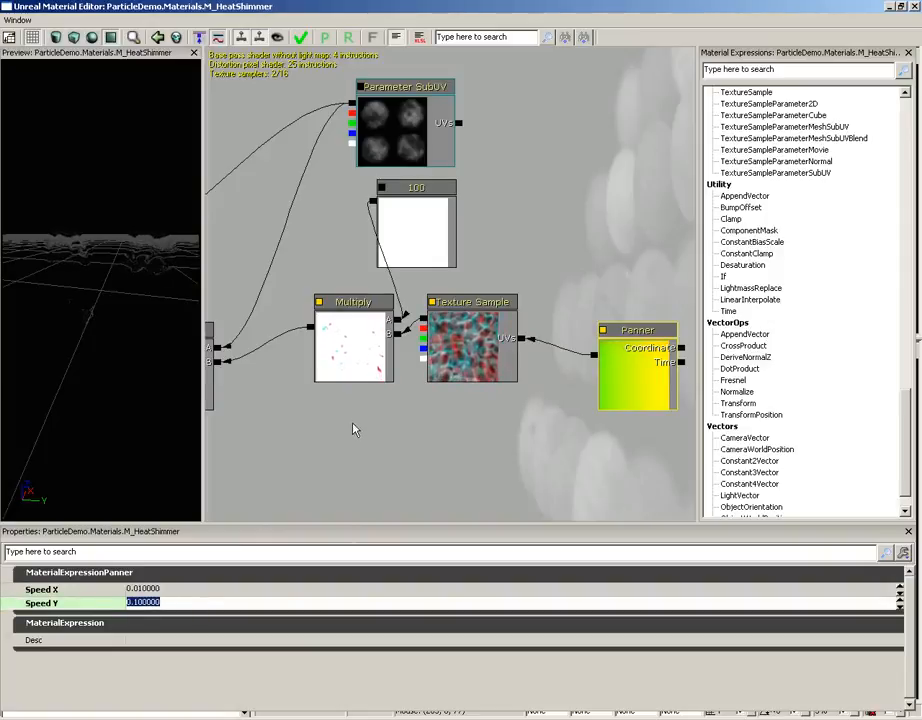
Trace how the constant, Parameter SubUV and both Multiply nodes feed M_HeatShimmer's Distortion and Opacity, and review the material's base properties
left_click_drag(354, 427, 427, 430)
left_click(495, 229)
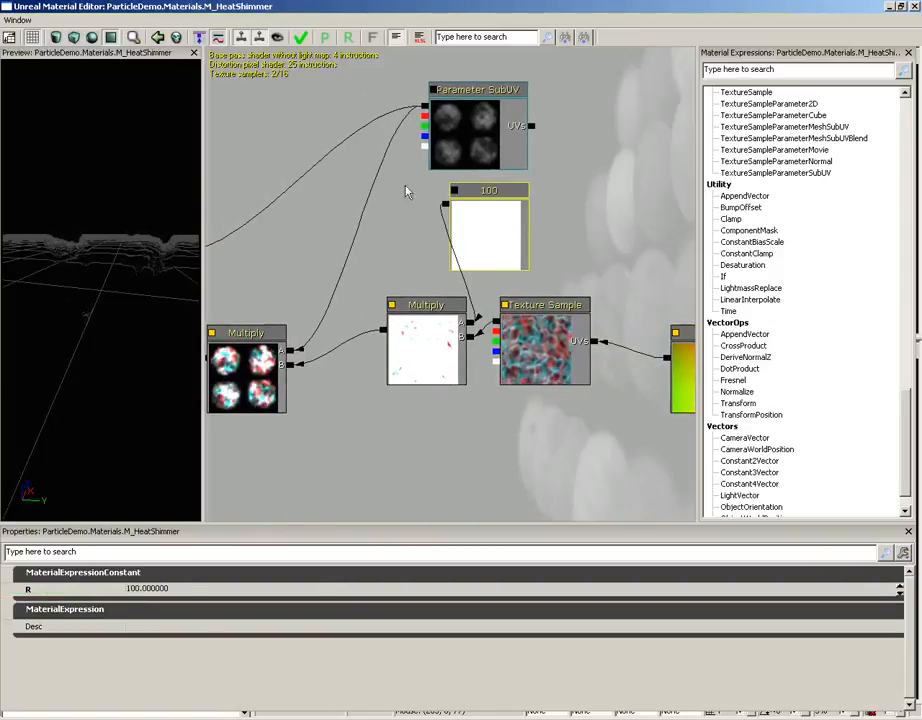
left_click_drag(367, 441, 428, 454)
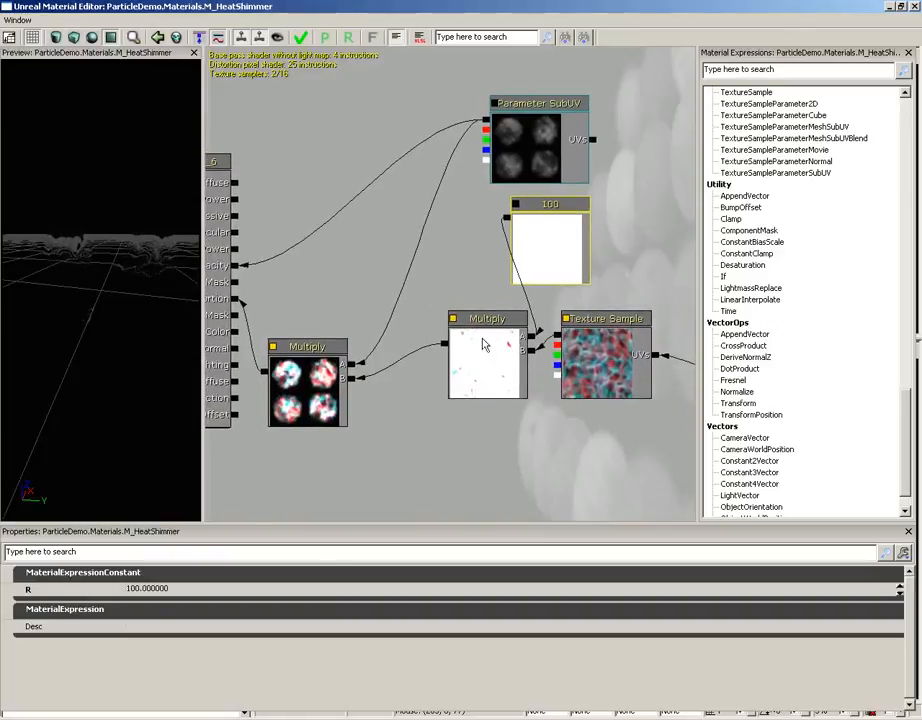
left_click(521, 124)
left_click(322, 382)
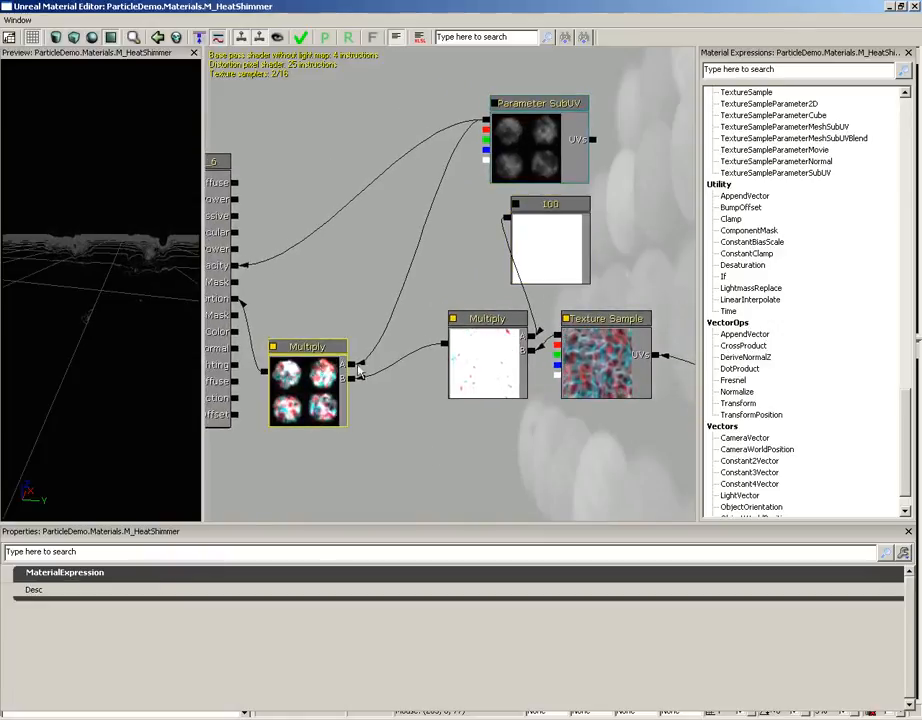
left_click(480, 368)
left_click_drag(425, 418, 514, 399)
left_click(407, 361)
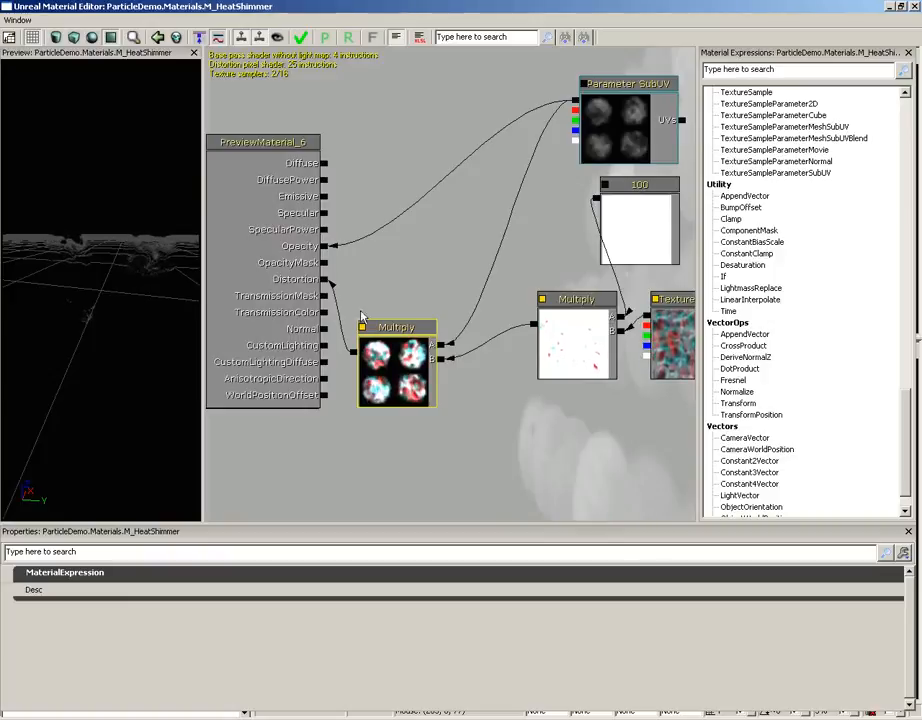
left_click(456, 421)
left_click_drag(456, 421, 451, 432)
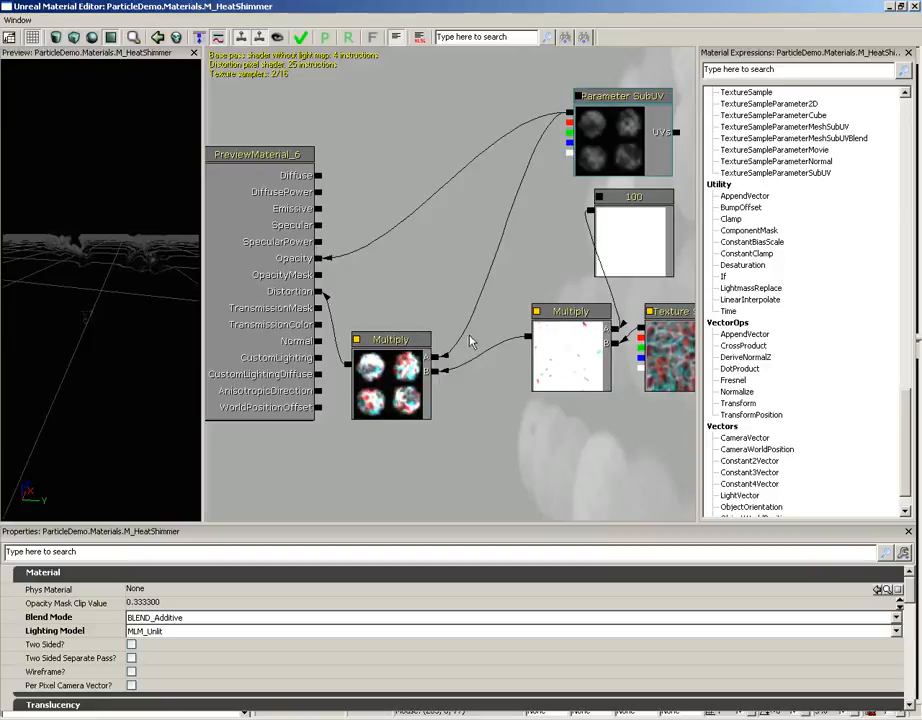
Set the constant that multiplies the distortion texture to 10 and close the M_HeatShimmer material
left_click(608, 233)
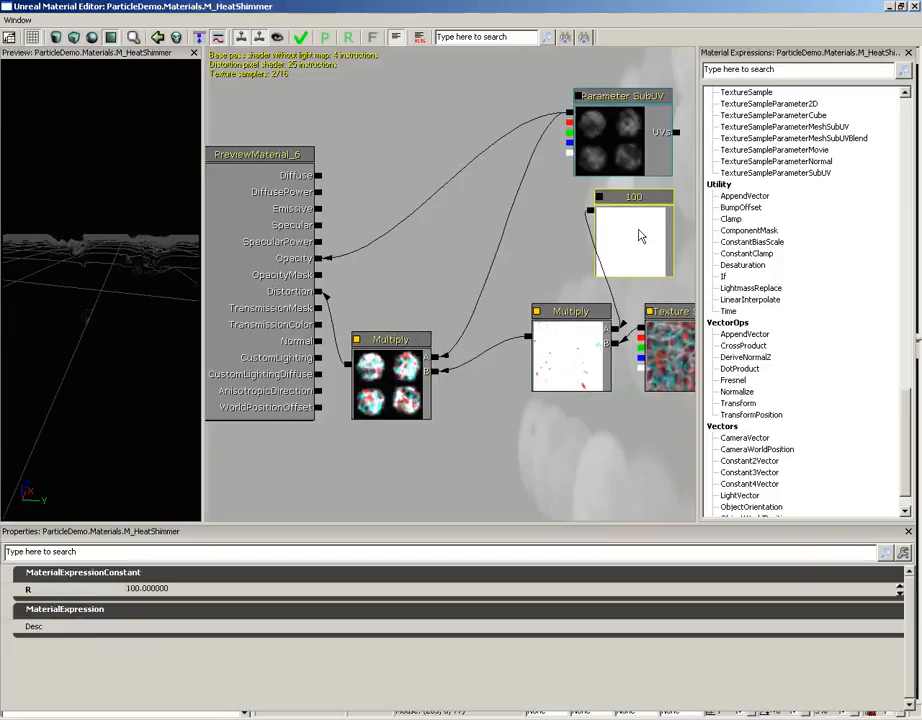
left_click(147, 588)
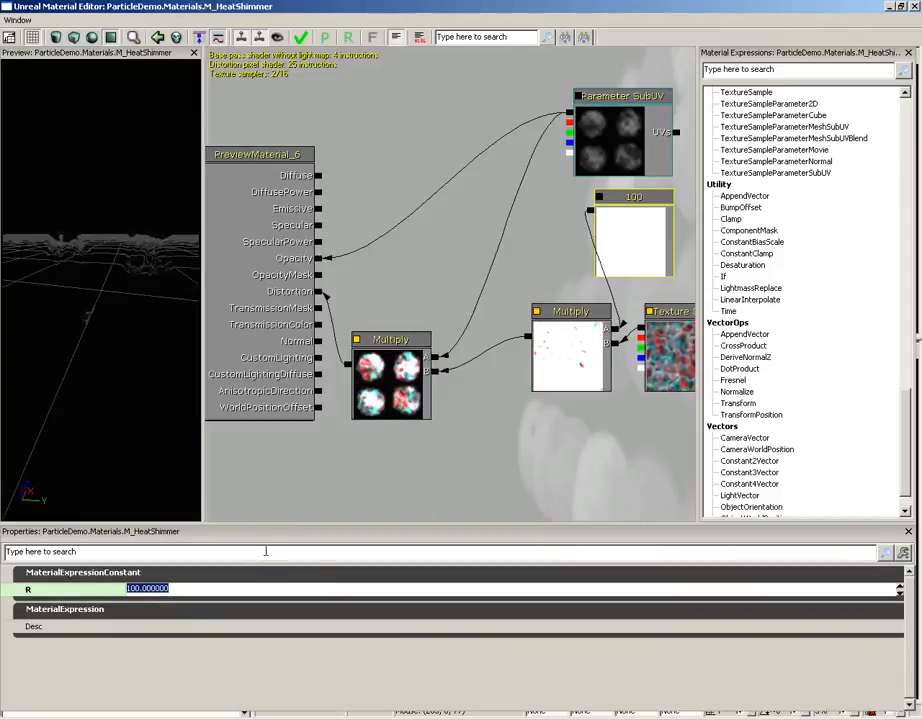
type("10")
key("Return")
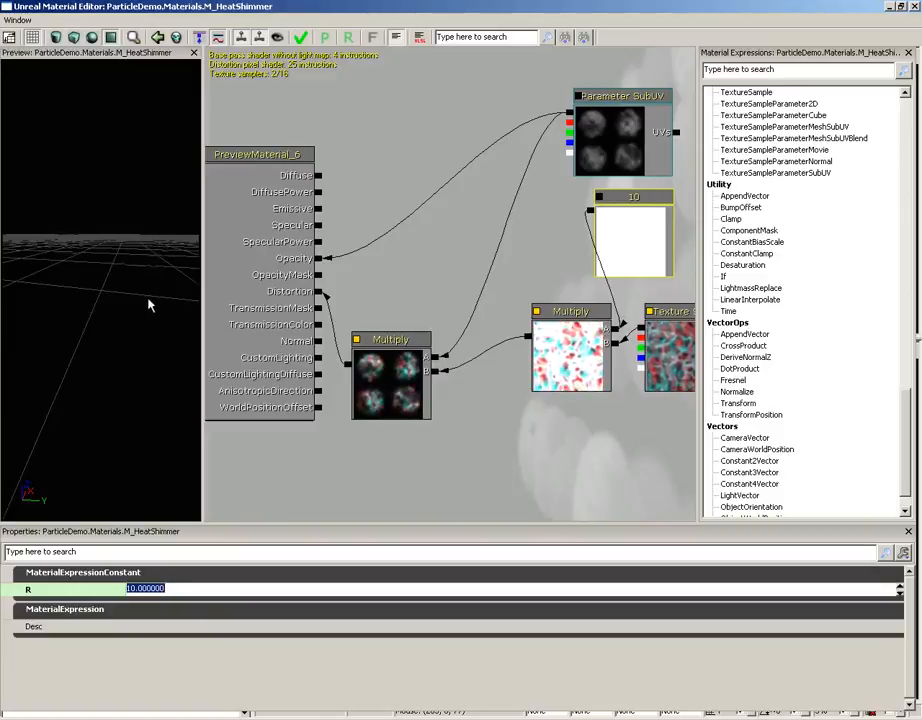
left_click(914, 7)
left_click(508, 393)
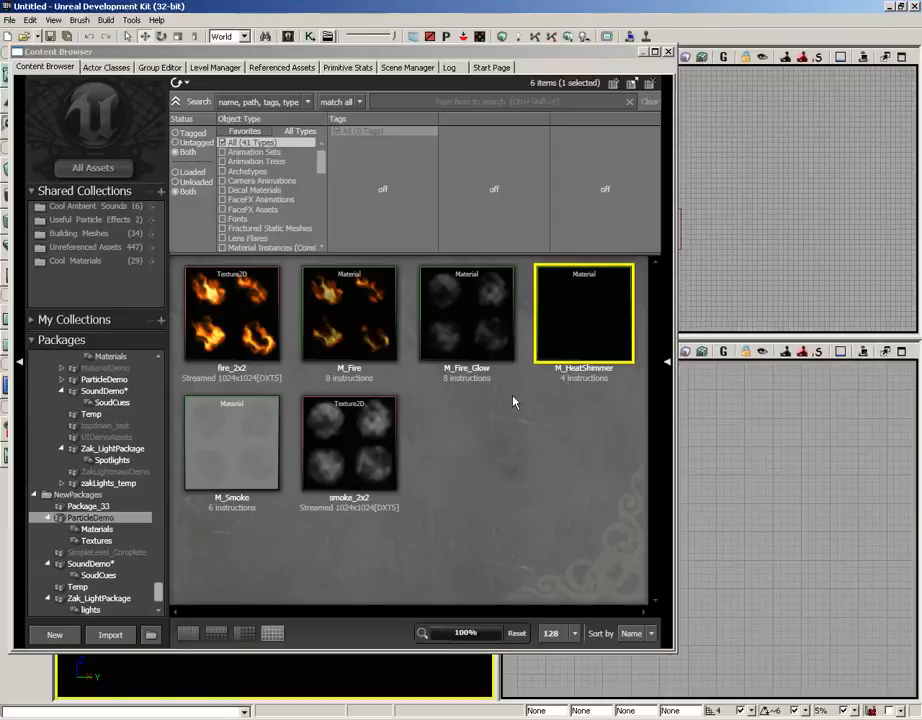